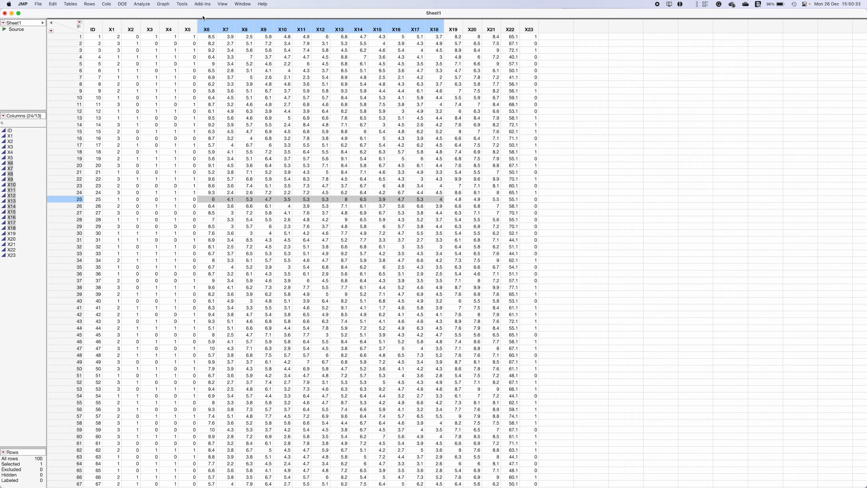
# Set the modeling type of column X4 to Nominal
pyautogui.click(167, 28)
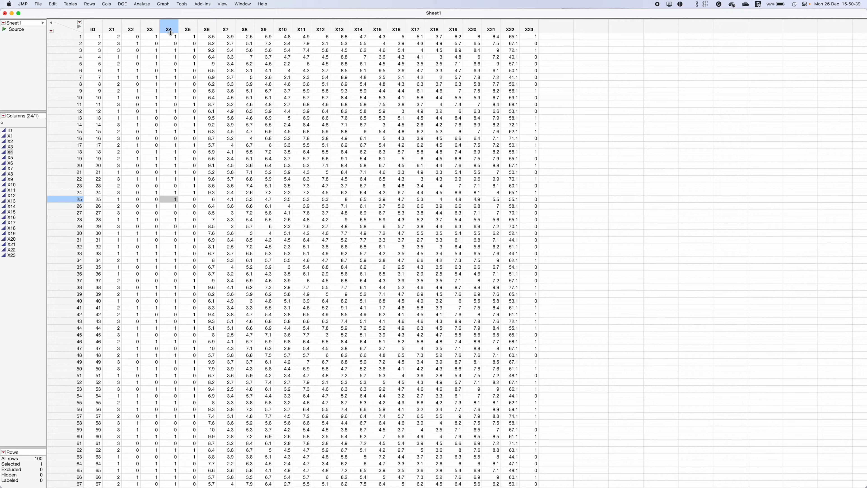
pyautogui.click(173, 37)
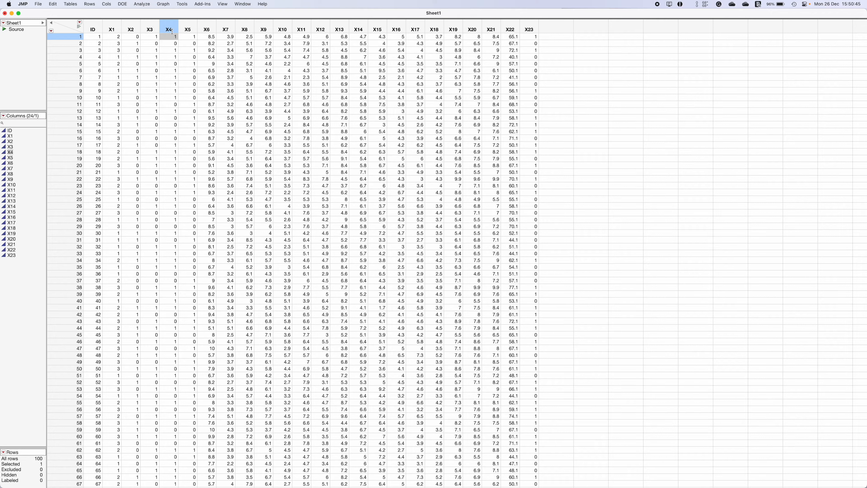
pyautogui.click(172, 43)
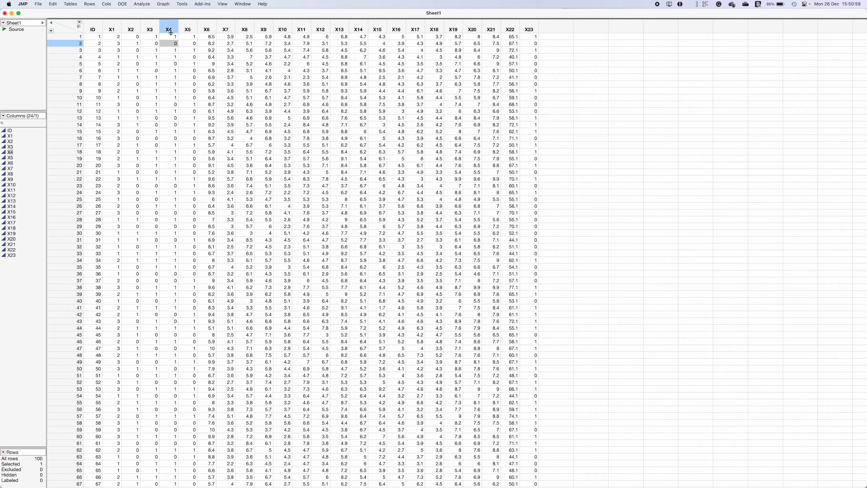
pyautogui.doubleClick(173, 27)
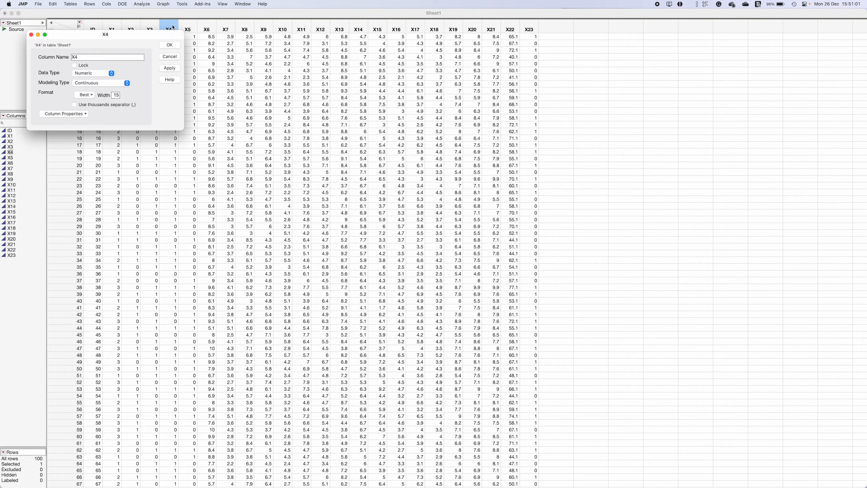
pyautogui.click(102, 76)
pyautogui.click(123, 78)
pyautogui.click(120, 83)
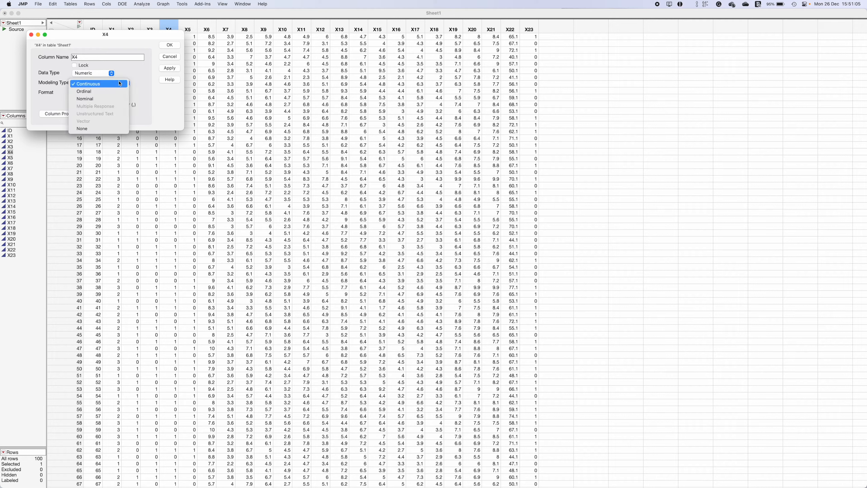
pyautogui.click(103, 99)
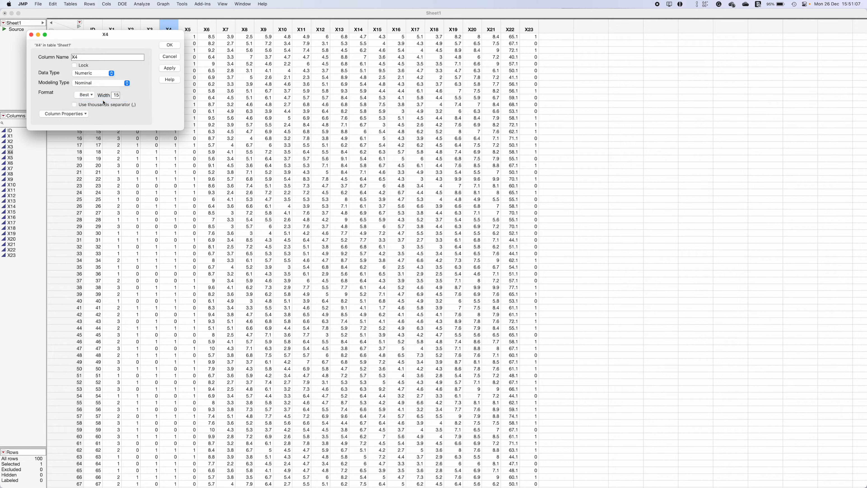
pyautogui.click(170, 70)
pyautogui.click(176, 47)
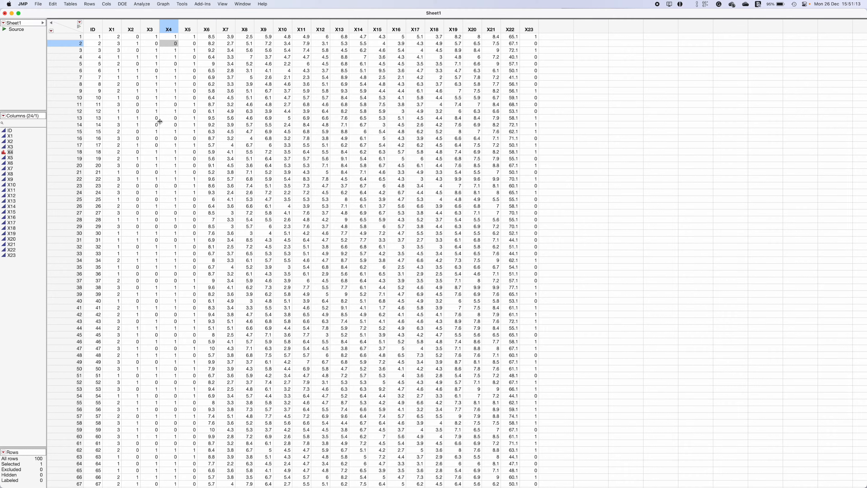
# Select columns X6 through X18 and make a fixed random validation column named Validation, with 0.75 training and 0.25 validation rates
pyautogui.click(211, 25)
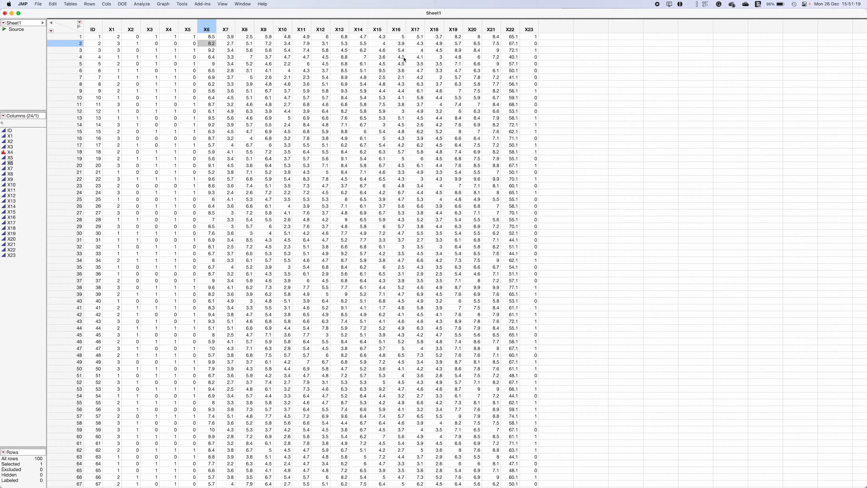
pyautogui.keyDown('shift'); pyautogui.click(440, 26); pyautogui.keyUp('shift')
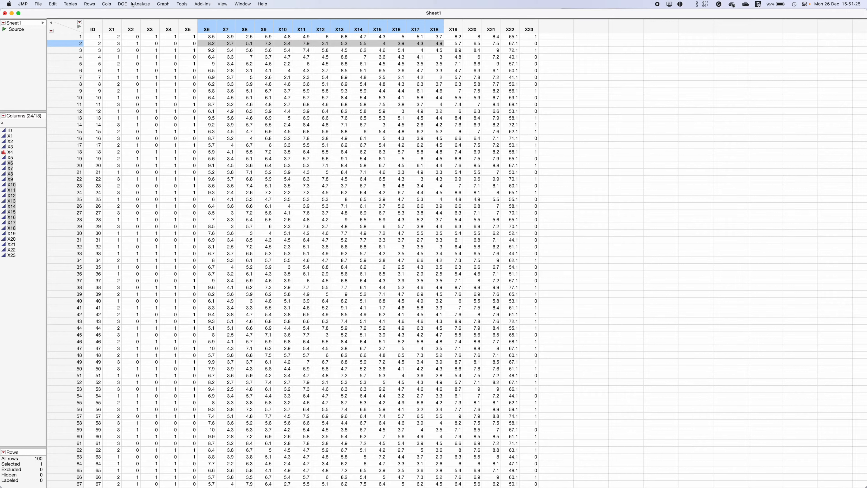
pyautogui.click(143, 4)
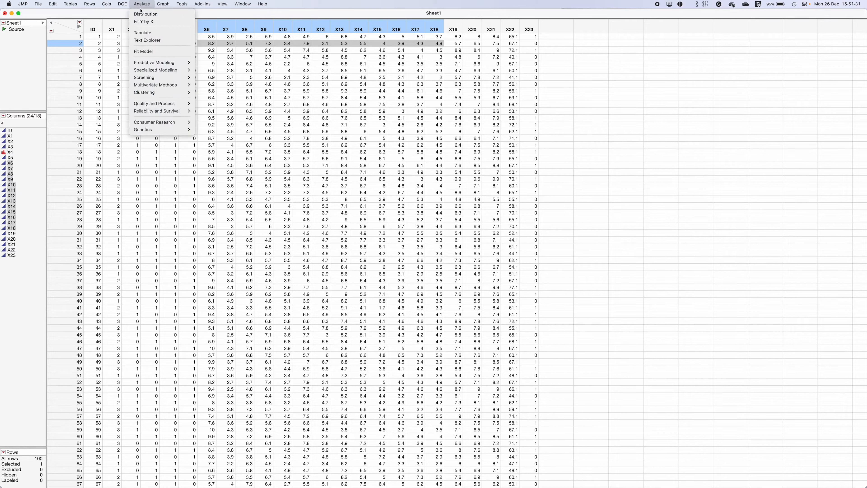
pyautogui.moveTo(155, 62)
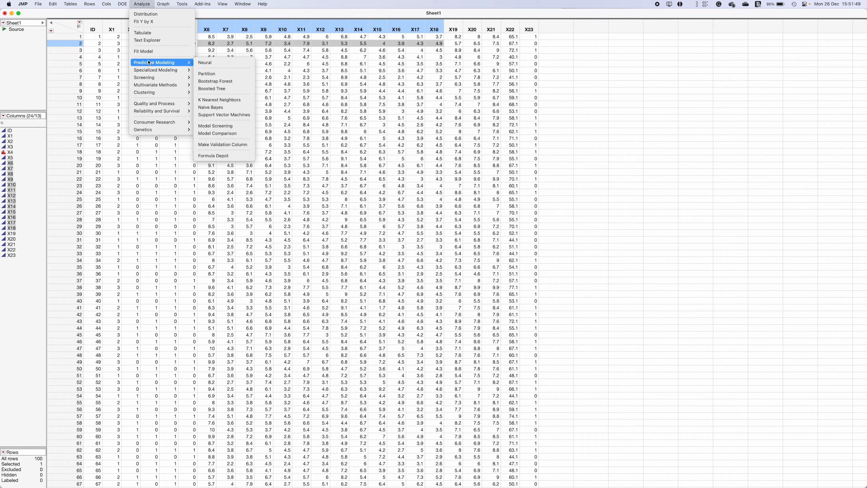
pyautogui.click(229, 146)
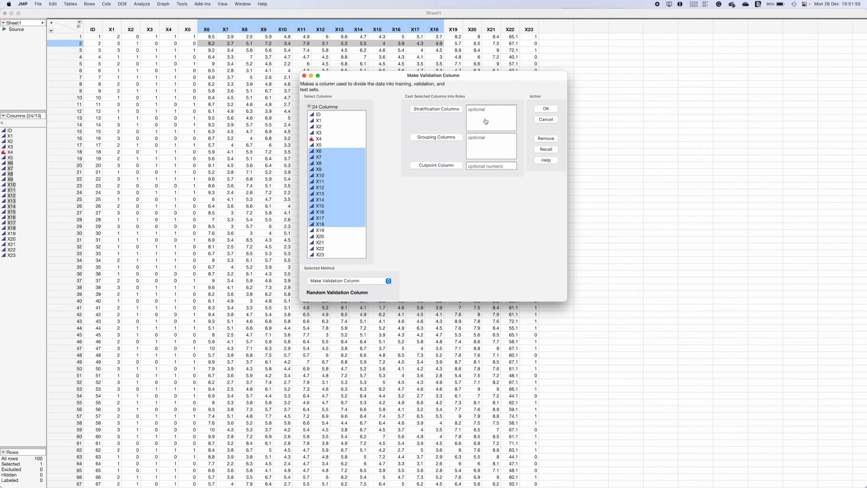
pyautogui.click(548, 109)
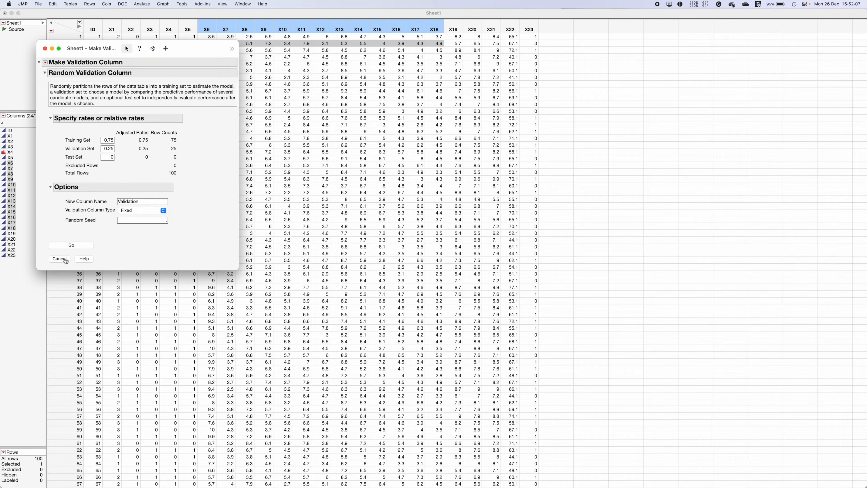
pyautogui.click(78, 245)
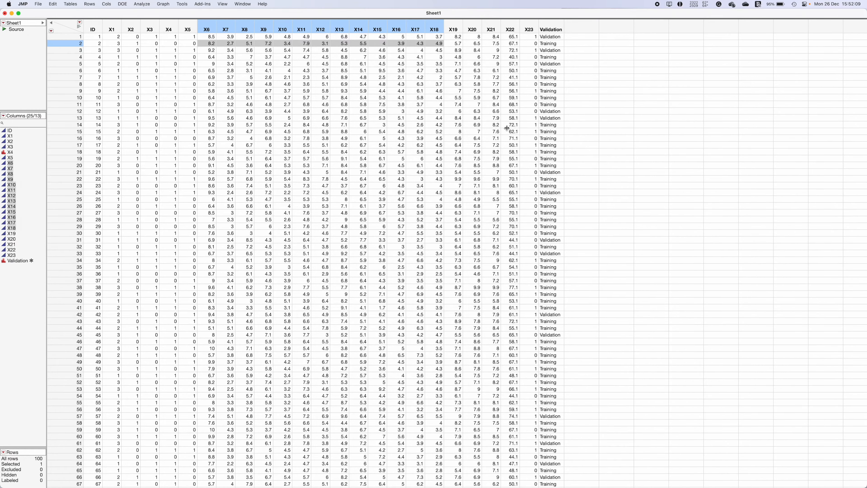
pyautogui.click(549, 26)
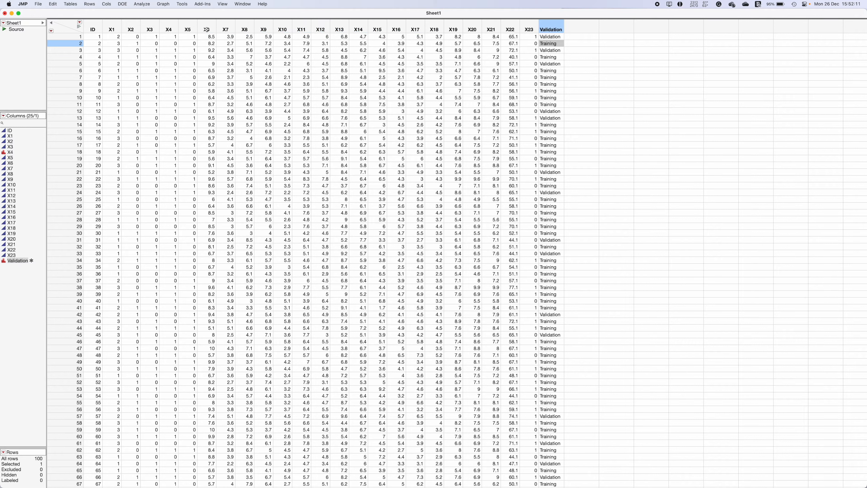
# Start a Discriminant analysis from the multivariate methods and assign X4 as the X, Categories column
pyautogui.click(140, 4)
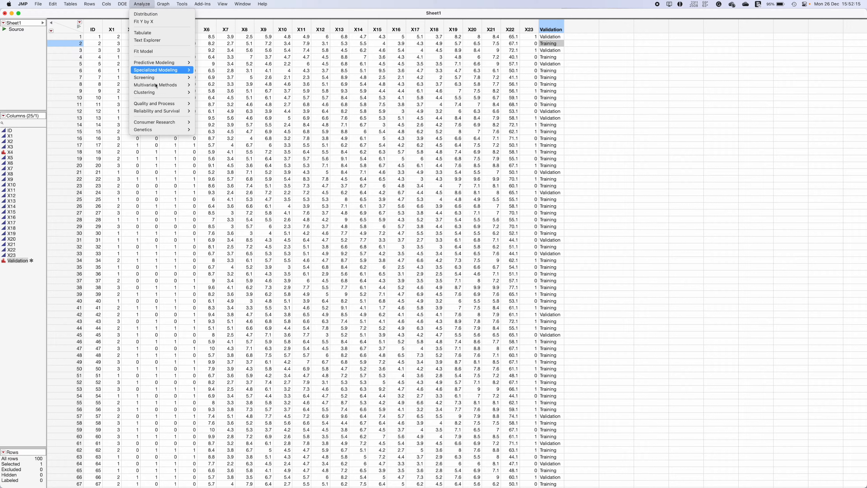
pyautogui.click(143, 7)
pyautogui.click(143, 7)
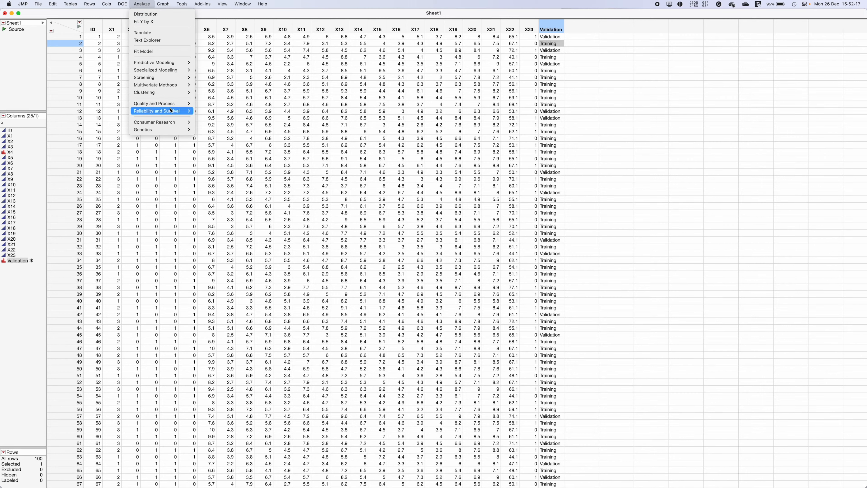
pyautogui.moveTo(183, 89)
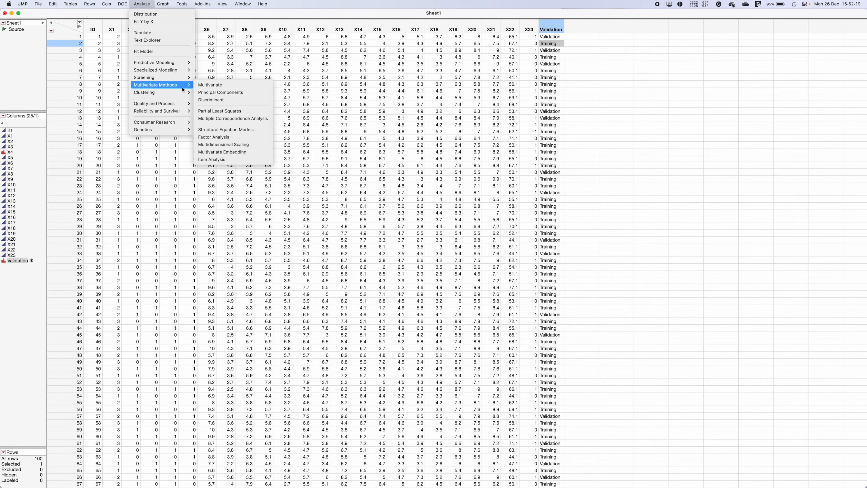
pyautogui.click(223, 102)
pyautogui.click(321, 139)
pyautogui.click(317, 133)
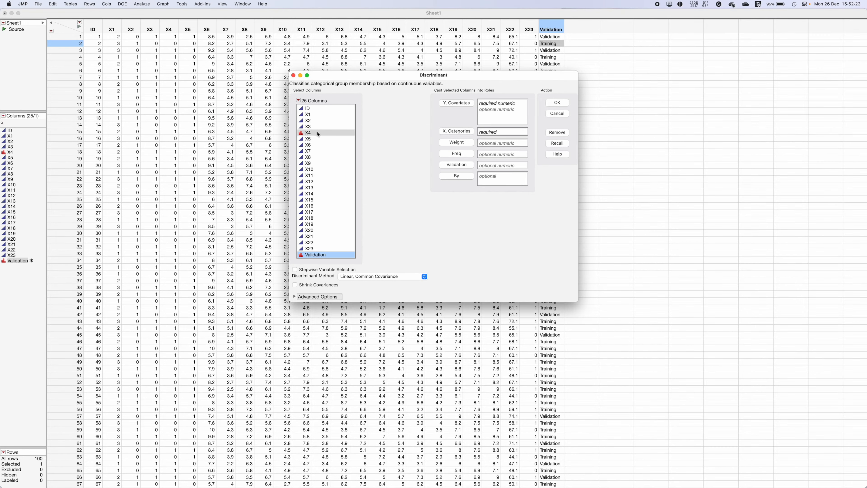
pyautogui.click(466, 132)
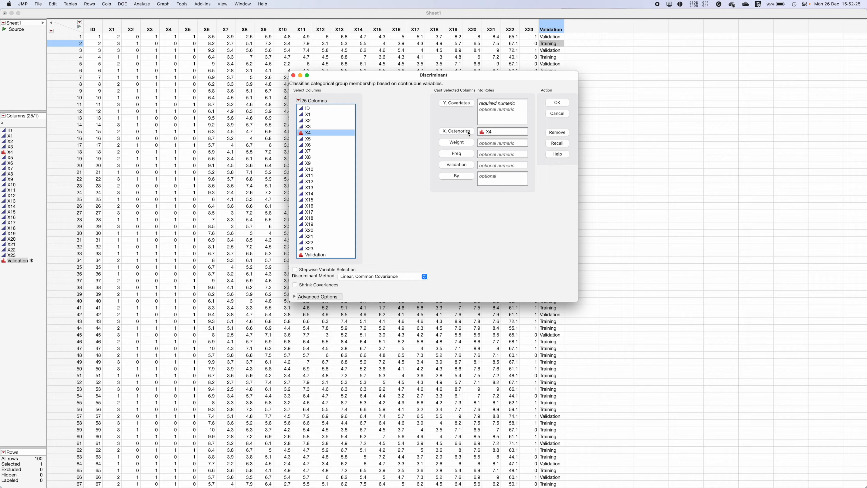
# Assign columns X6 through X18 as the Y, Covariates of the discriminant analysis
pyautogui.click(313, 145)
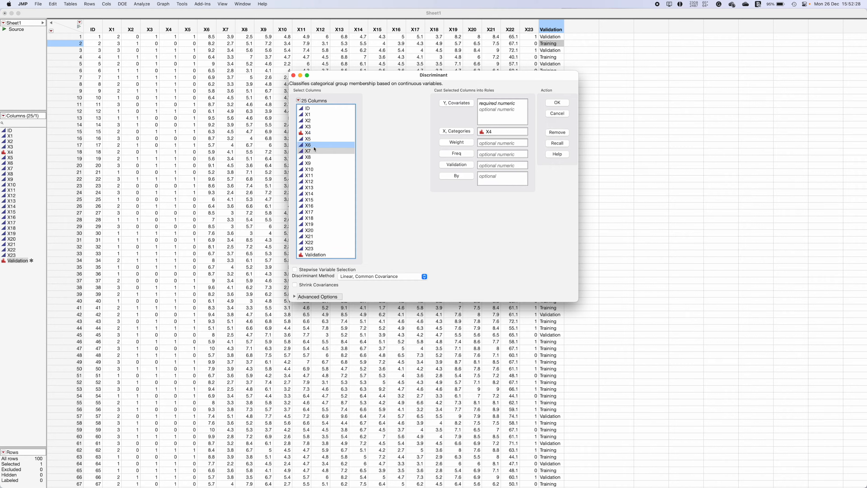
pyautogui.keyDown('shift'); pyautogui.click(322, 218); pyautogui.keyUp('shift')
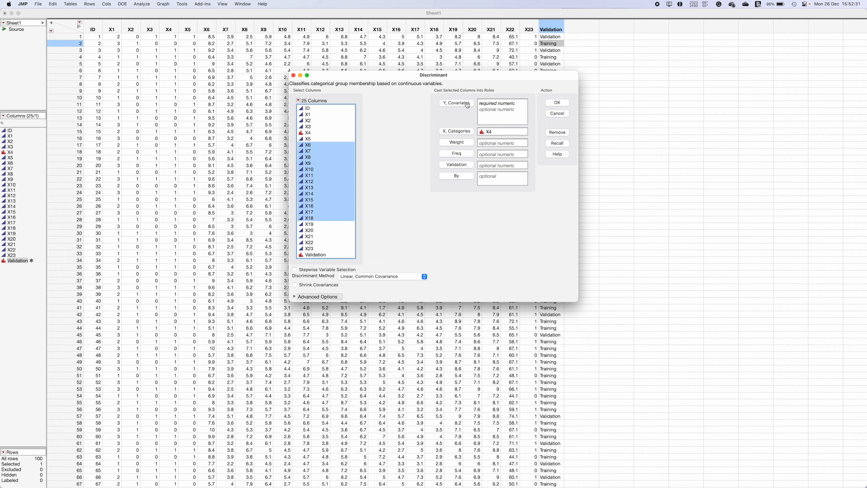
pyautogui.click(456, 105)
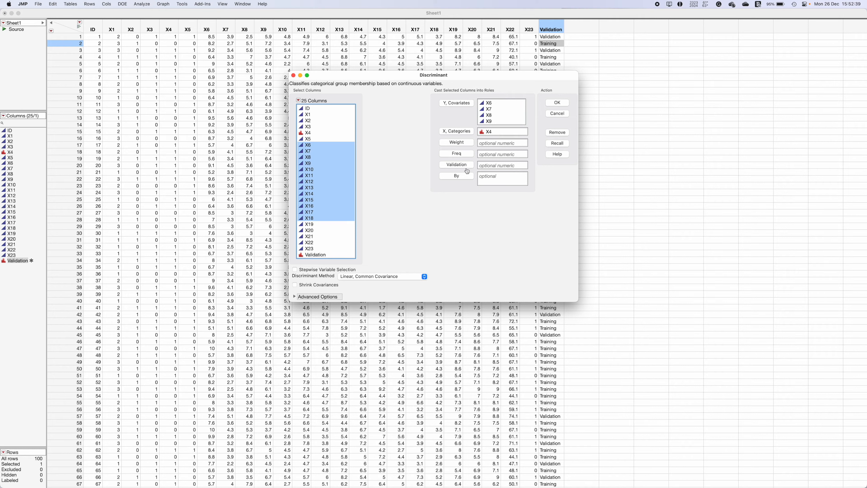
# Assign the Validation column to the validation role and run the analysis with the Linear, Common Covariance method
pyautogui.click(312, 254)
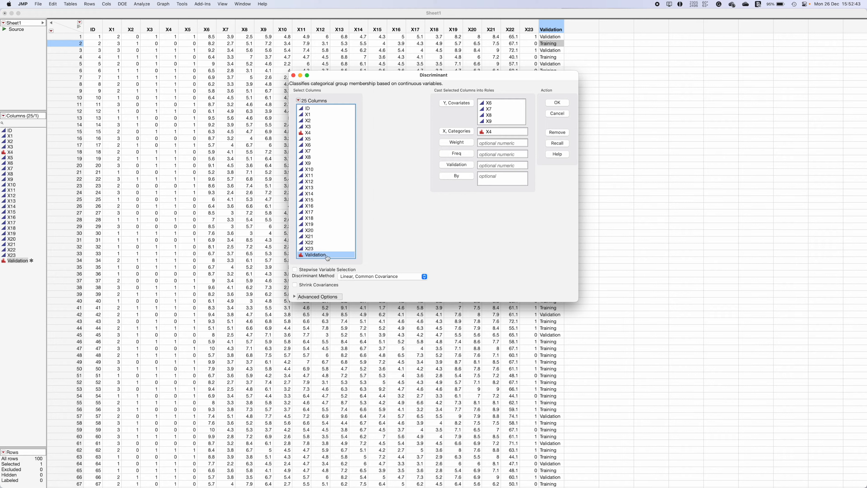
pyautogui.click(458, 167)
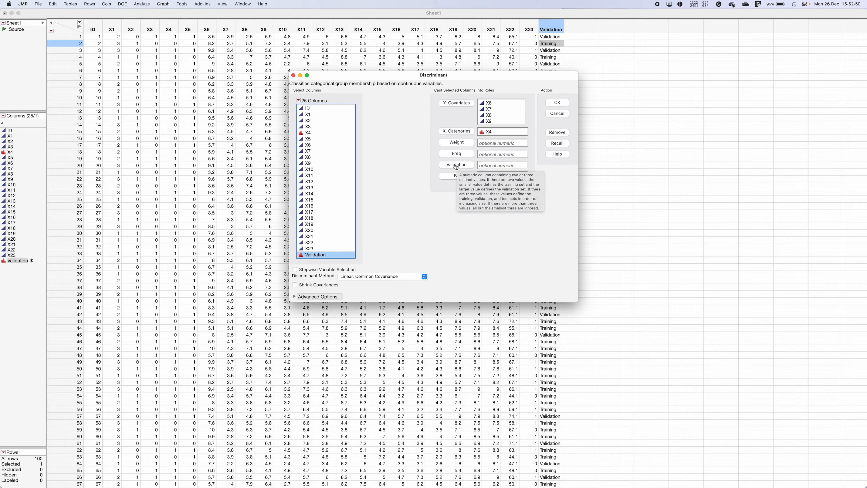
pyautogui.click(556, 103)
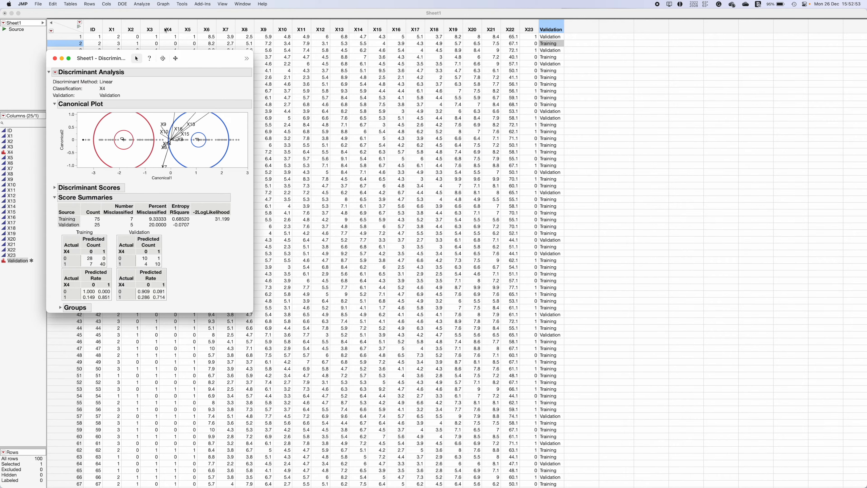
# Move and enlarge the discriminant report window and examine the group circles and variable rays in the canonical plot
pyautogui.moveTo(200, 61); pyautogui.dragTo(495, 76)
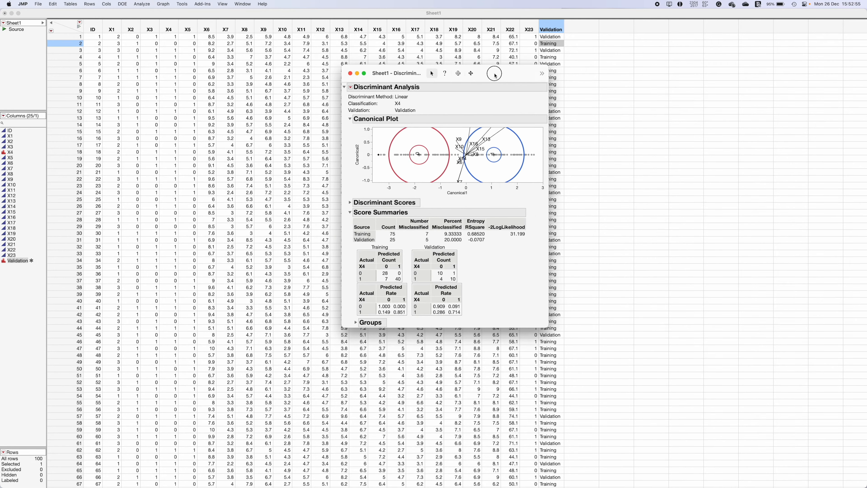
pyautogui.moveTo(546, 323); pyautogui.dragTo(682, 368)
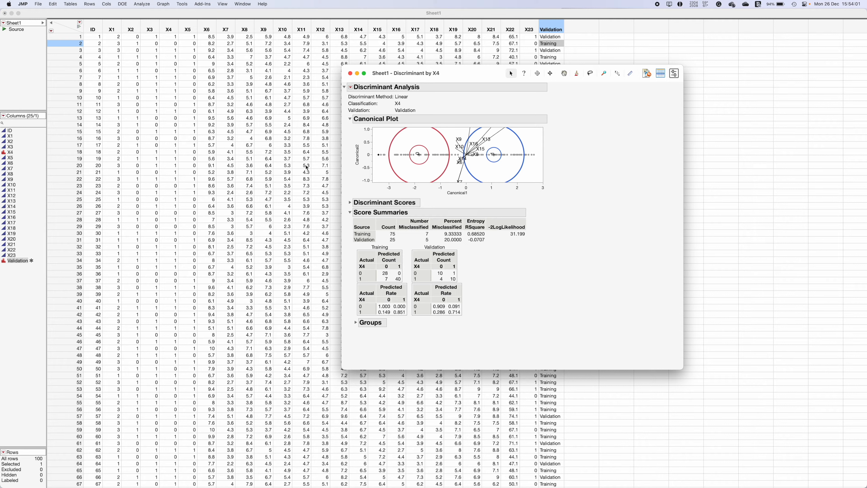
pyautogui.scroll(-2, 596, 246)
pyautogui.moveTo(415, 77); pyautogui.dragTo(387, 87)
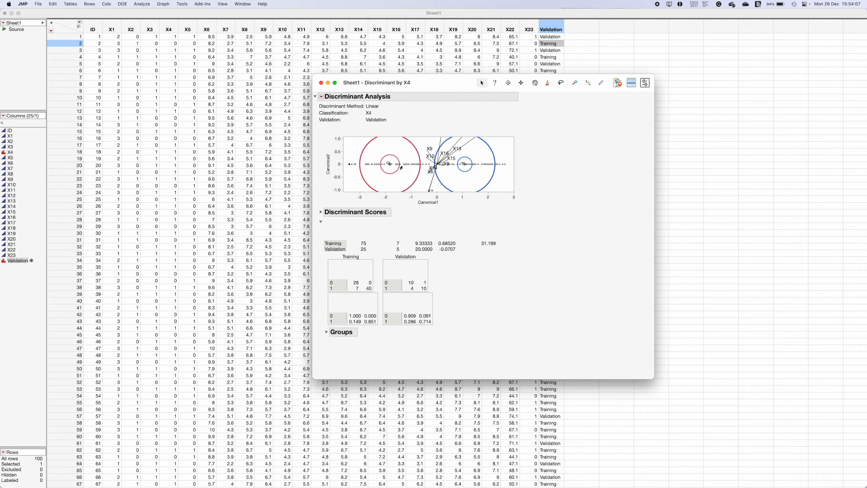
pyautogui.moveTo(408, 166)
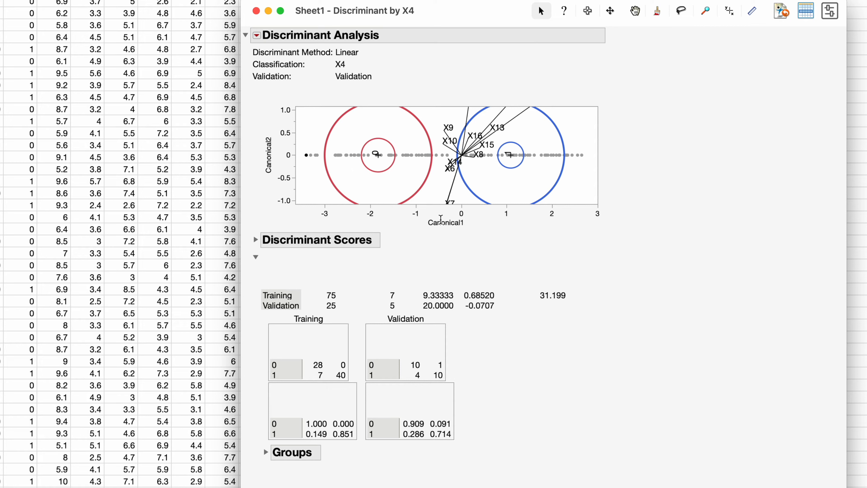
pyautogui.moveTo(428, 221)
pyautogui.mouseDown()
pyautogui.moveTo(474, 221)
pyautogui.moveTo(429, 220)
pyautogui.mouseUp()
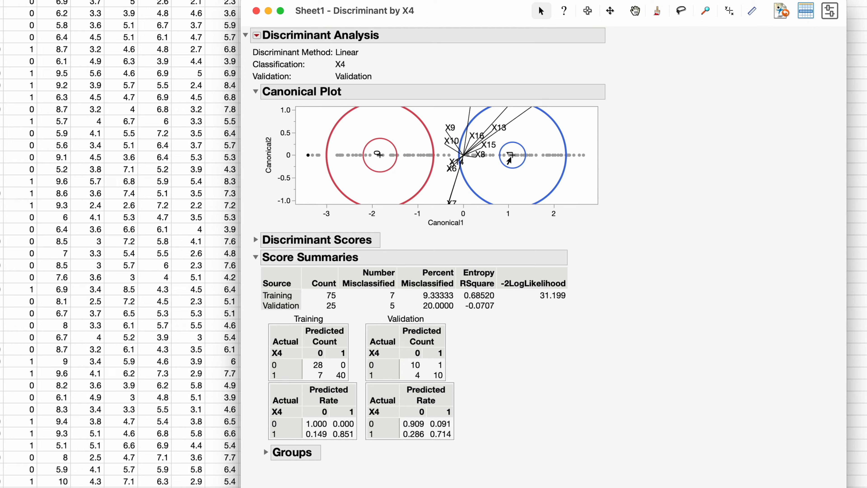
# Expand the Discriminant Scores and select row 1 to compare its actual and predicted categories
pyautogui.moveTo(510, 156)
pyautogui.click(256, 240)
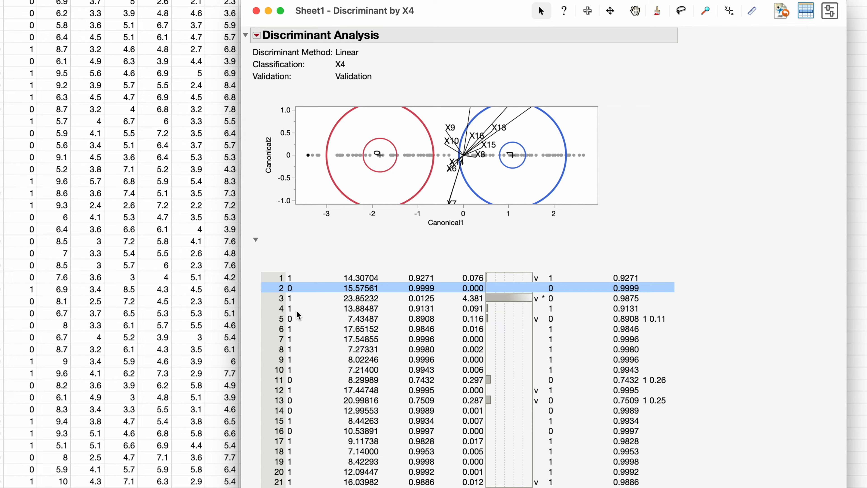
pyautogui.scroll(-3, 297, 287)
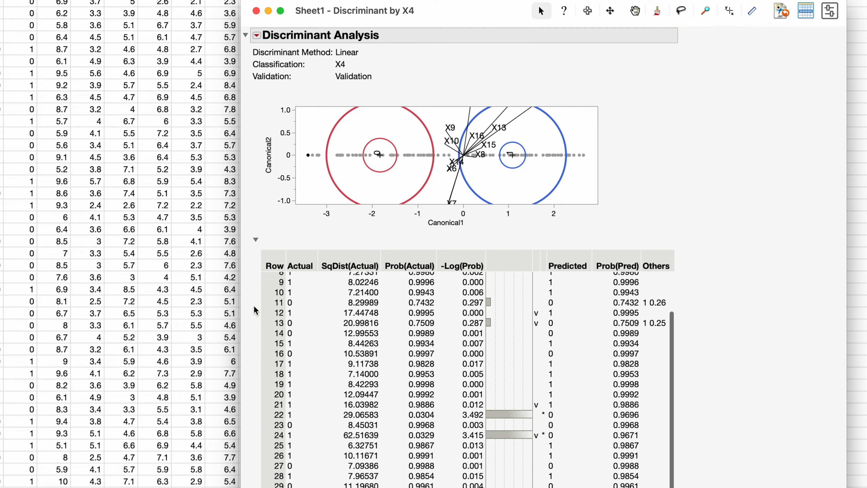
pyautogui.scroll(3, 270, 312)
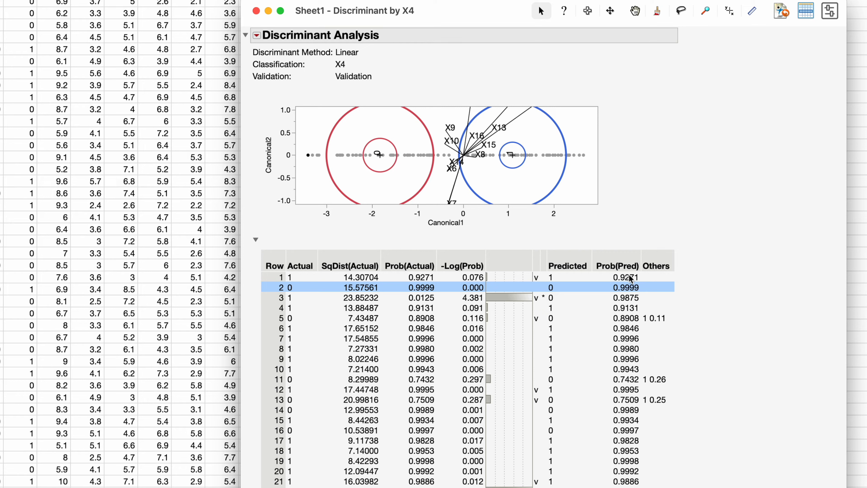
pyautogui.click(299, 275)
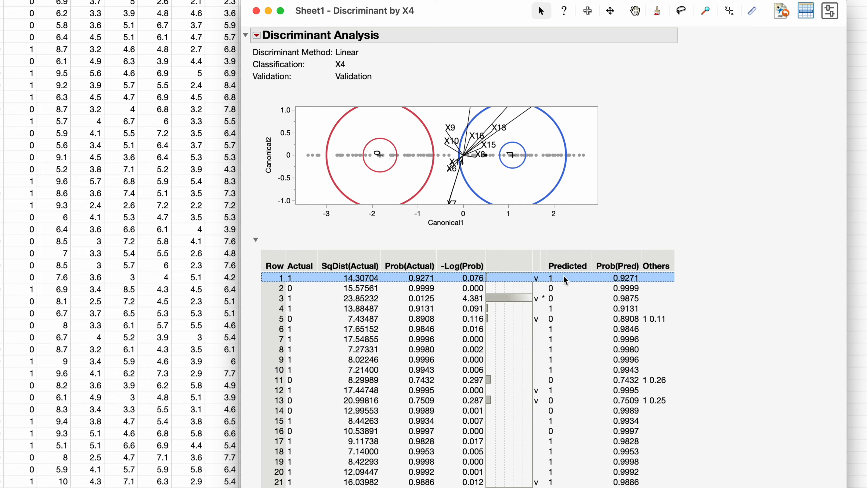
# Select row 3 in the Discriminant Scores and examine which rows are flagged as misclassified
pyautogui.click(552, 299)
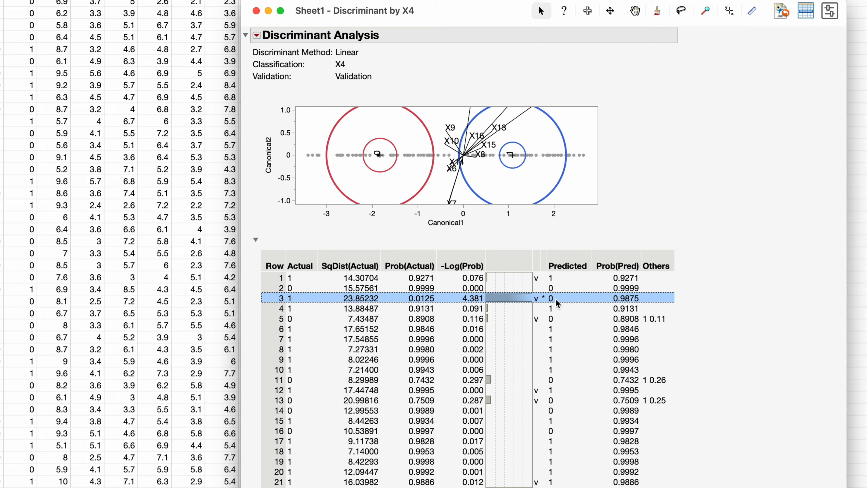
pyautogui.scroll(-4, 550, 327)
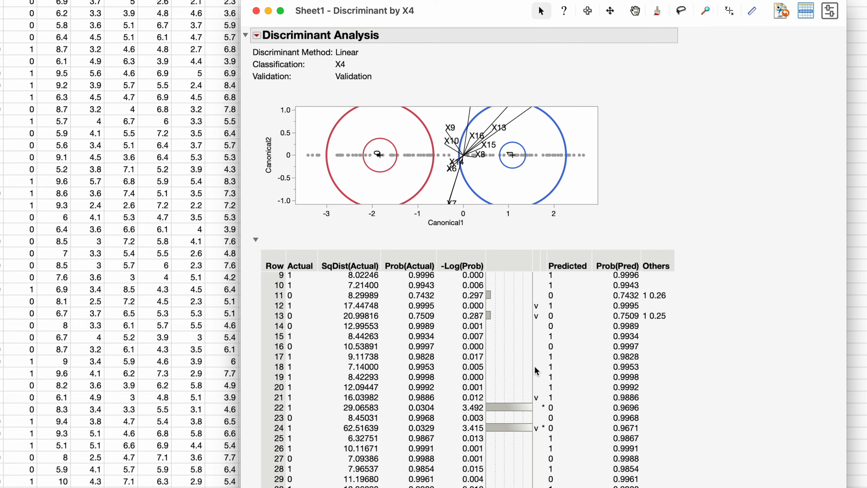
pyautogui.scroll(-5, 534, 366)
pyautogui.scroll(2, 535, 366)
pyautogui.scroll(-8, 534, 366)
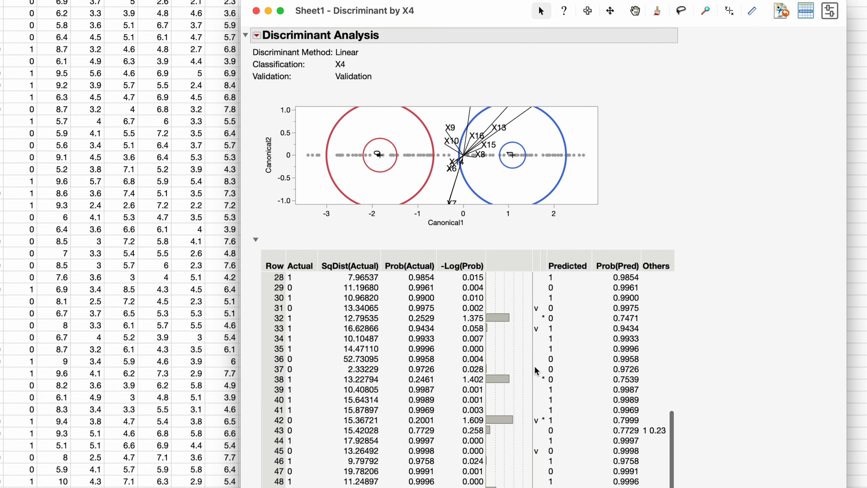
pyautogui.scroll(2, 535, 366)
# Select rows 43, 51 and 56 in the Discriminant Scores and examine their alternative category probabilities under Others
pyautogui.click(657, 346)
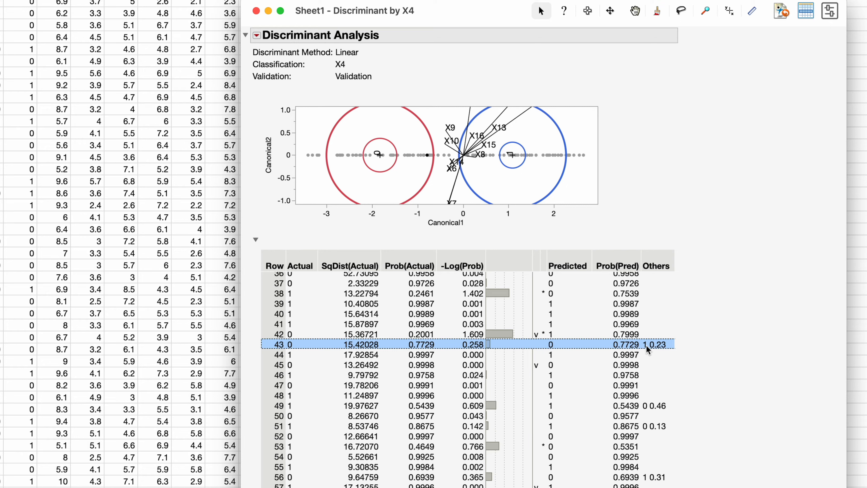
pyautogui.scroll(5, 646, 345)
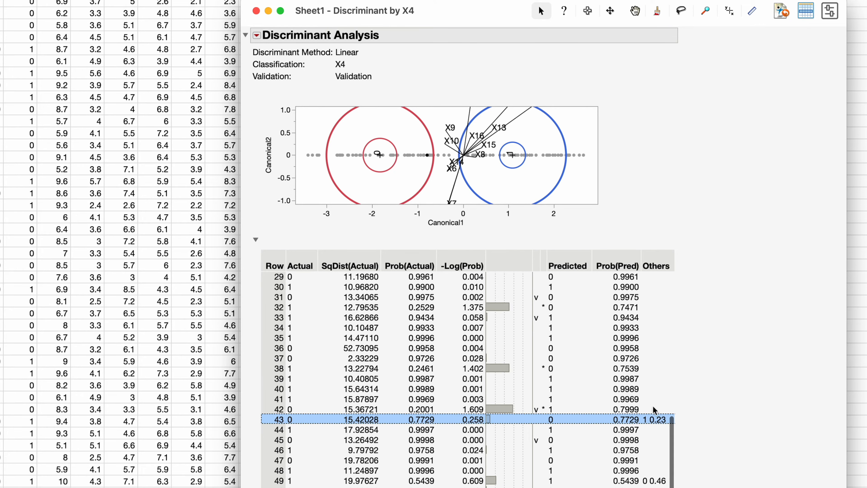
pyautogui.scroll(2, 646, 378)
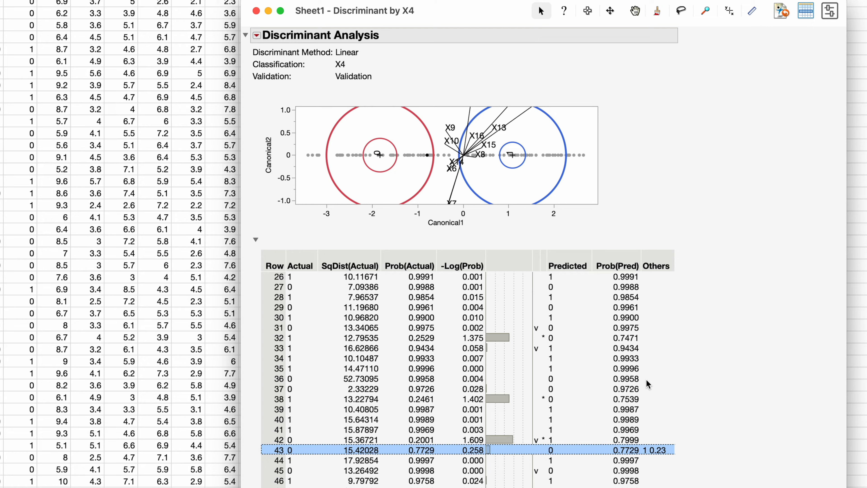
pyautogui.scroll(-5, 647, 430)
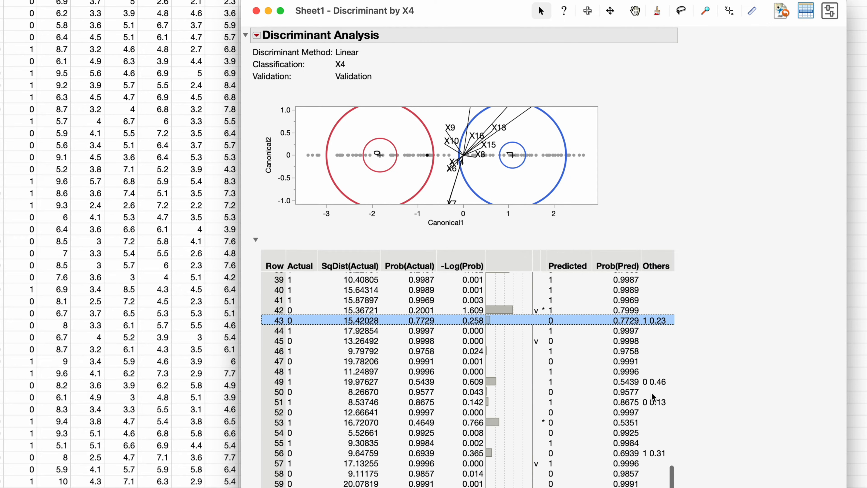
pyautogui.click(649, 402)
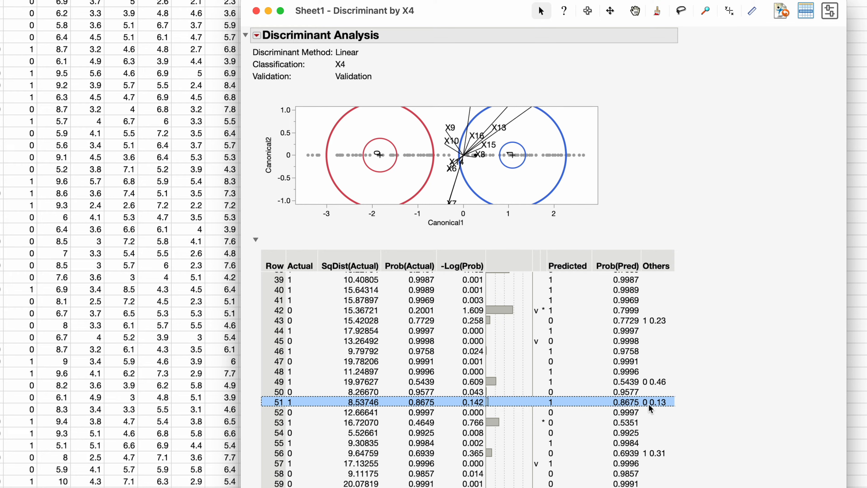
pyautogui.scroll(-2, 642, 421)
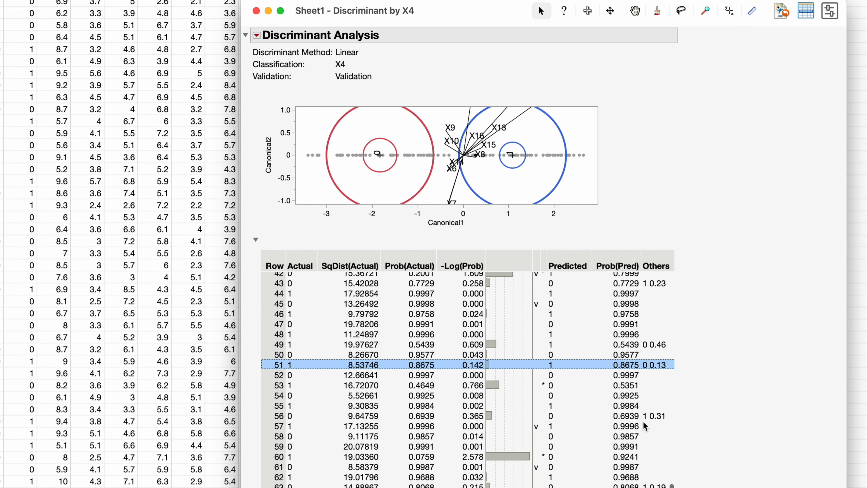
pyautogui.scroll(-2, 642, 421)
pyautogui.click(638, 381)
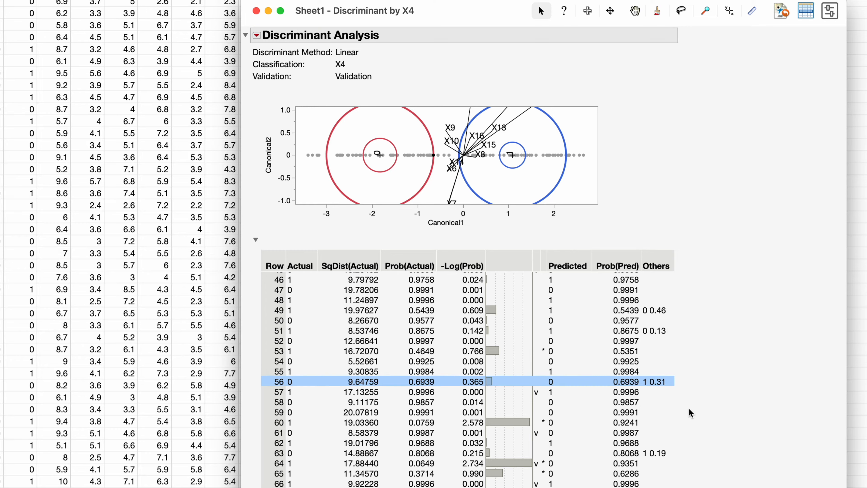
pyautogui.scroll(-10, 427, 325)
pyautogui.scroll(-5, 442, 296)
pyautogui.scroll(20, 443, 299)
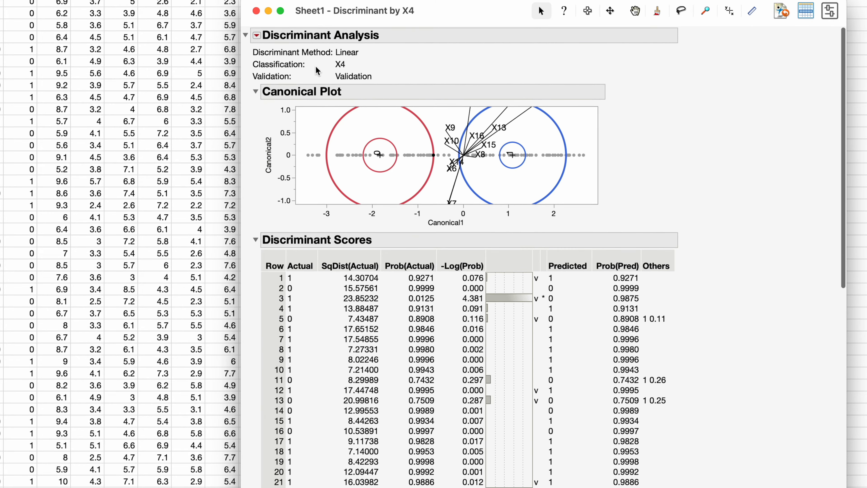
# Turn on Stepwise Variable Selection for the discriminant analysis
pyautogui.click(260, 37)
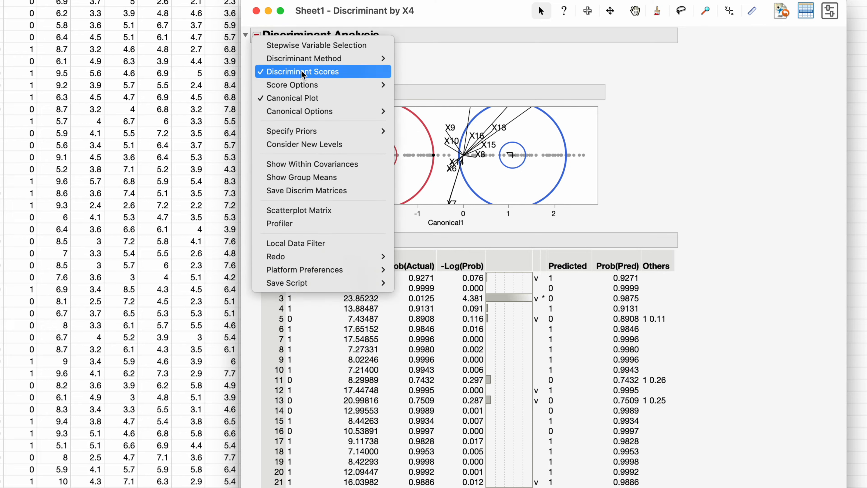
pyautogui.click(342, 48)
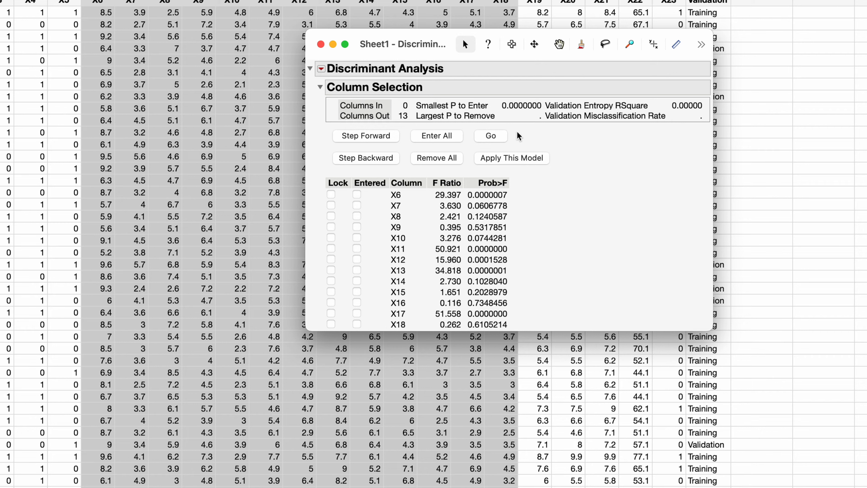
# Try the automatic stepwise column selection, and remove all the columns it entered
pyautogui.click(491, 136)
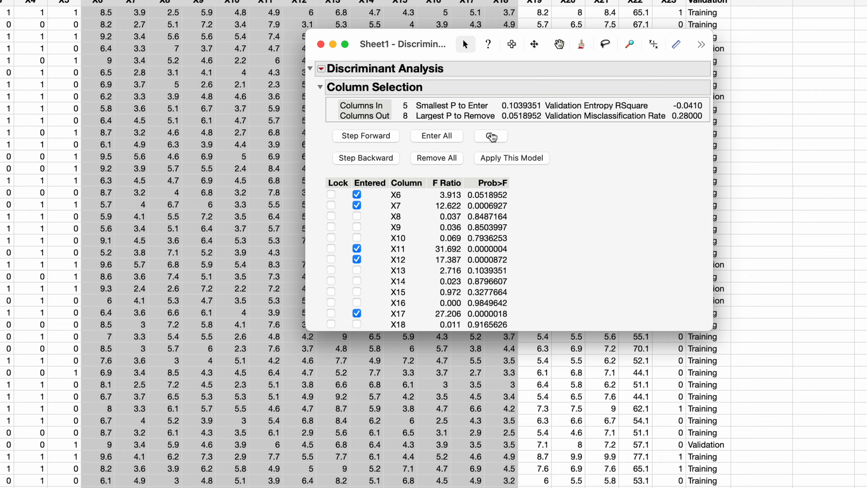
pyautogui.click(491, 136)
pyautogui.click(437, 160)
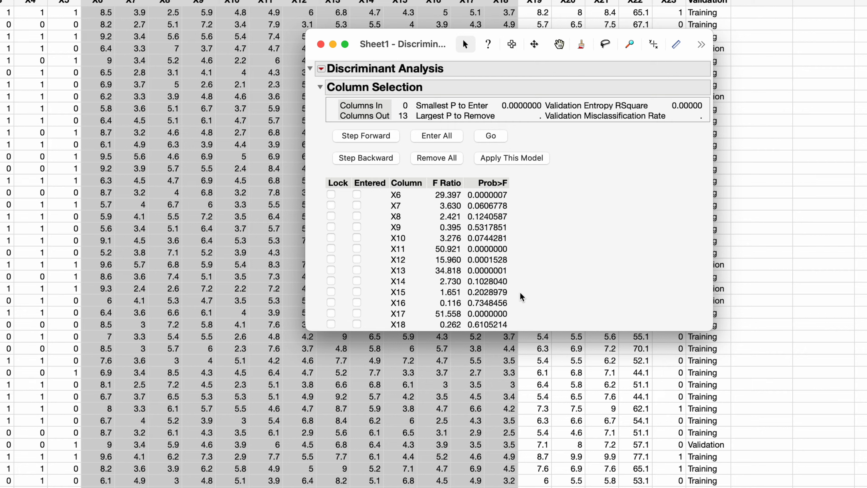
# Try forward selection one column at a time, entering X17, X11, X6, X12, X7 and X13
pyautogui.click(387, 137)
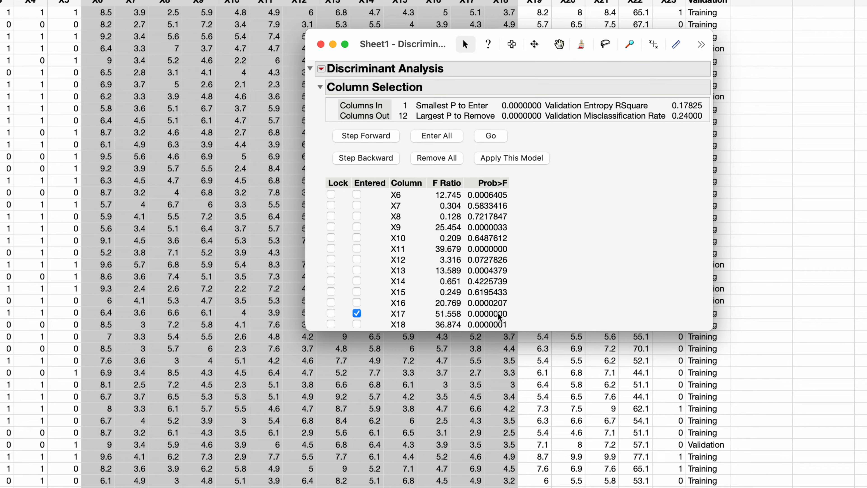
pyautogui.click(367, 138)
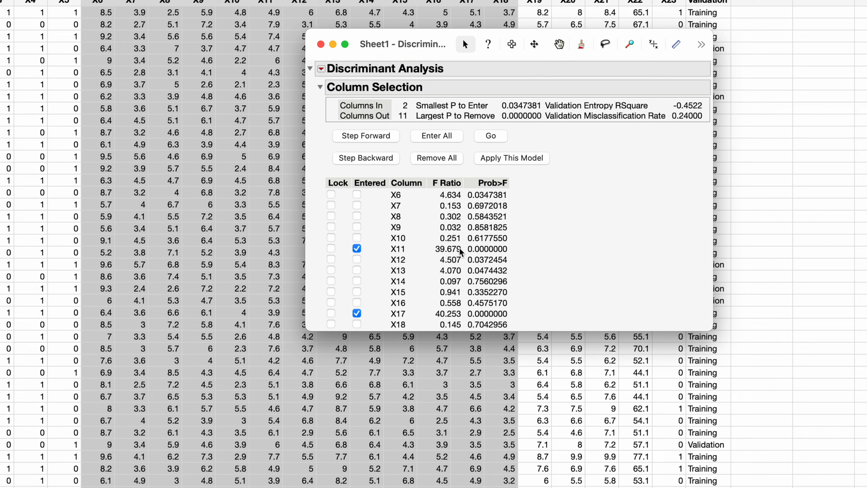
pyautogui.click(381, 138)
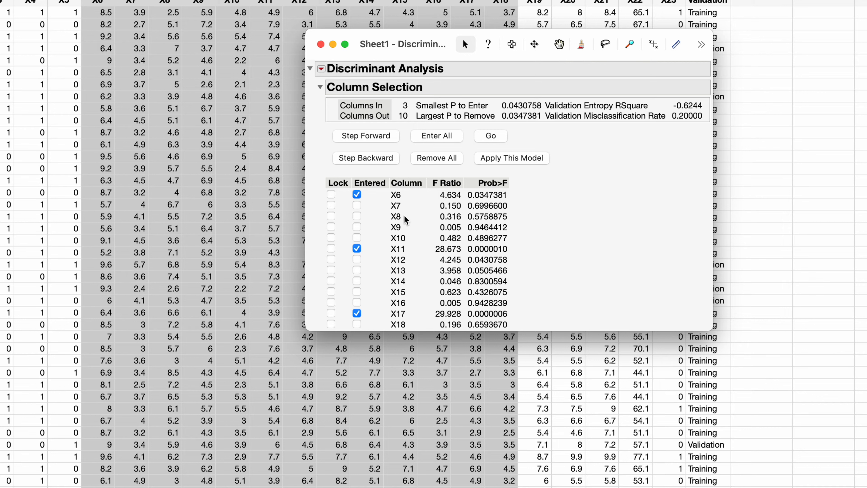
pyautogui.click(366, 137)
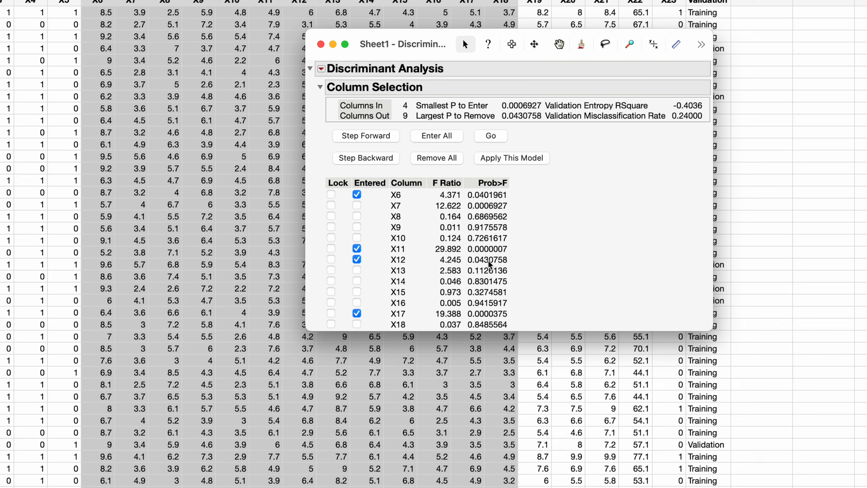
pyautogui.click(380, 137)
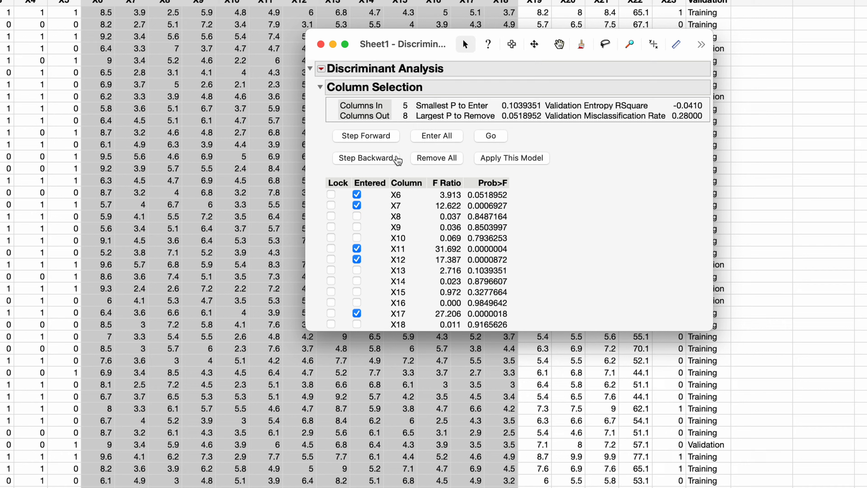
pyautogui.click(370, 141)
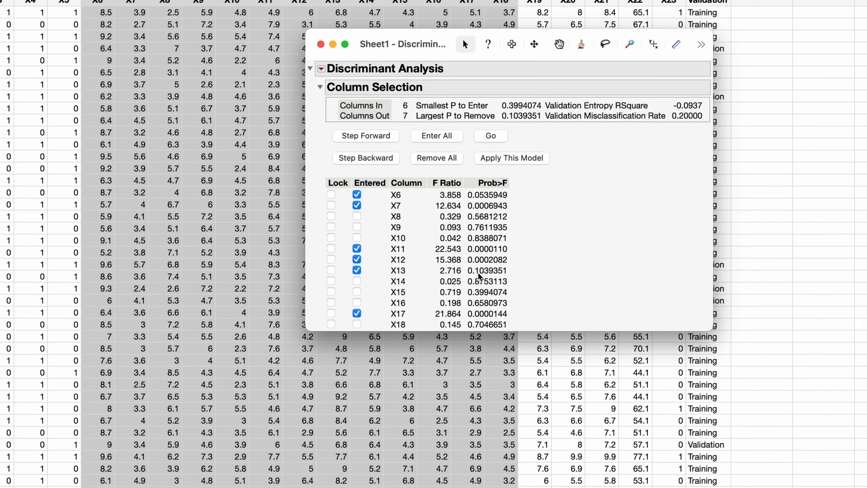
# Take X13 out of the entered columns, step backward to drop X6, and clear the whole selection
pyautogui.click(357, 270)
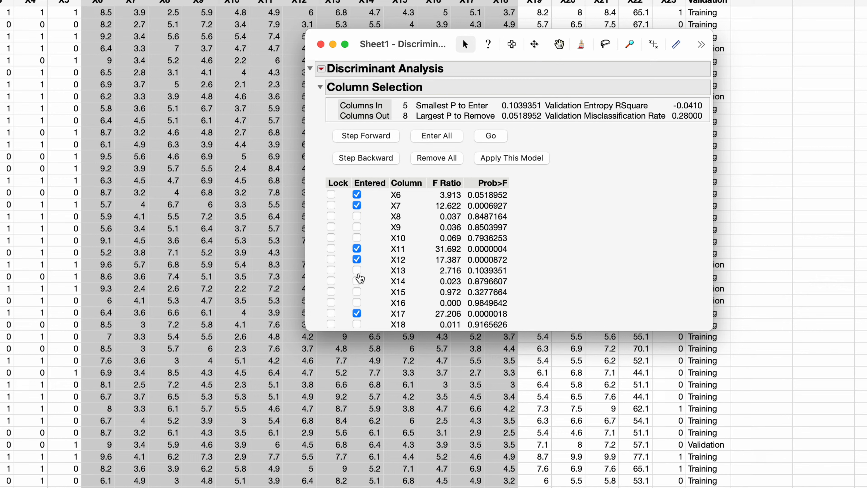
pyautogui.click(357, 272)
pyautogui.click(357, 271)
pyautogui.click(372, 163)
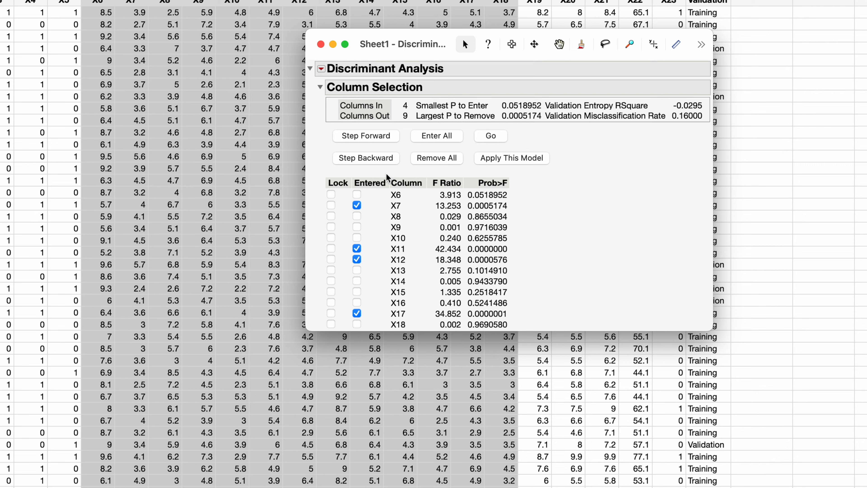
pyautogui.click(443, 165)
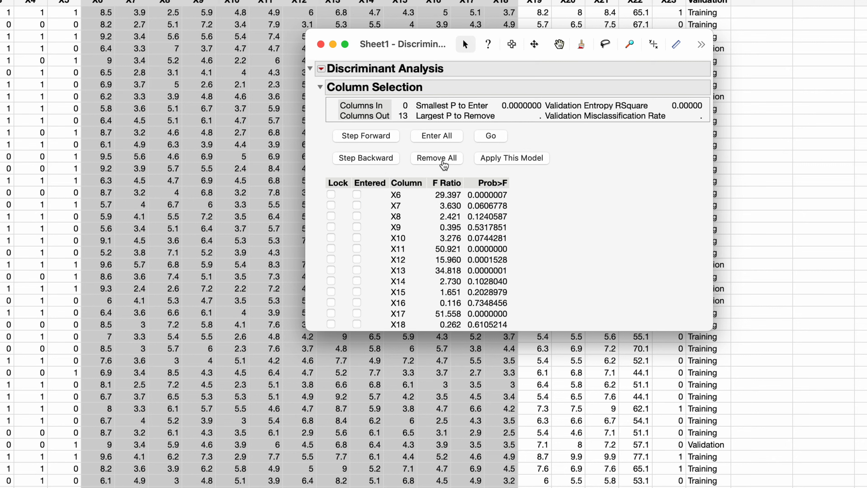
# Repeat the forward selection step by step until X17, X11, X6, X12, X7 and X13 are entered
pyautogui.click(371, 136)
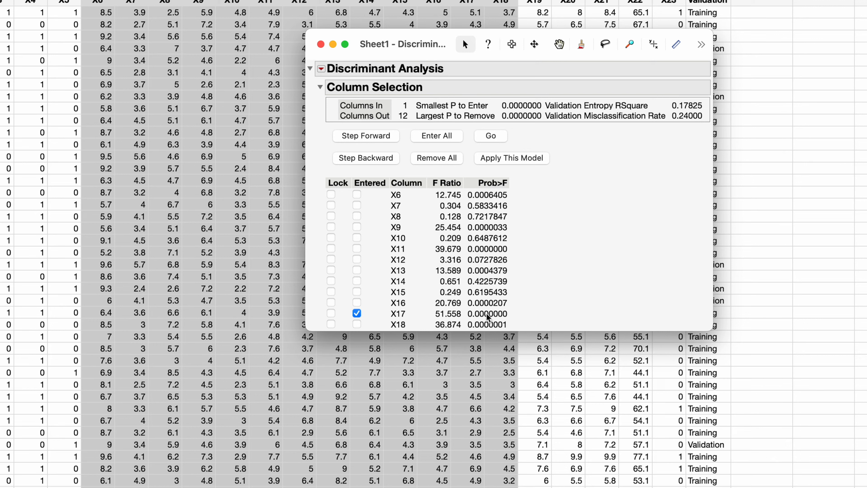
pyautogui.click(377, 138)
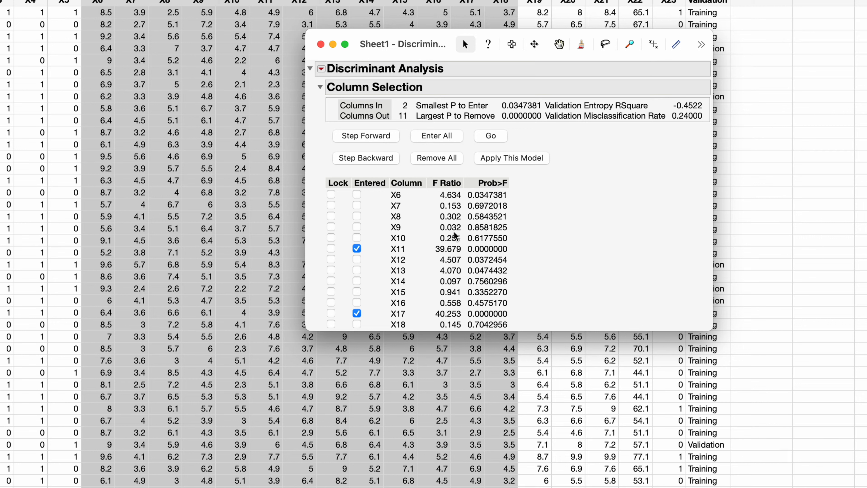
pyautogui.click(369, 138)
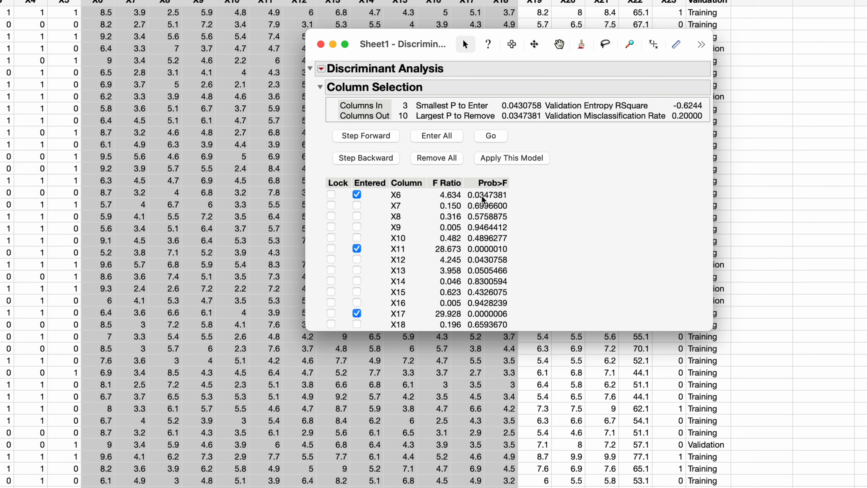
pyautogui.click(368, 136)
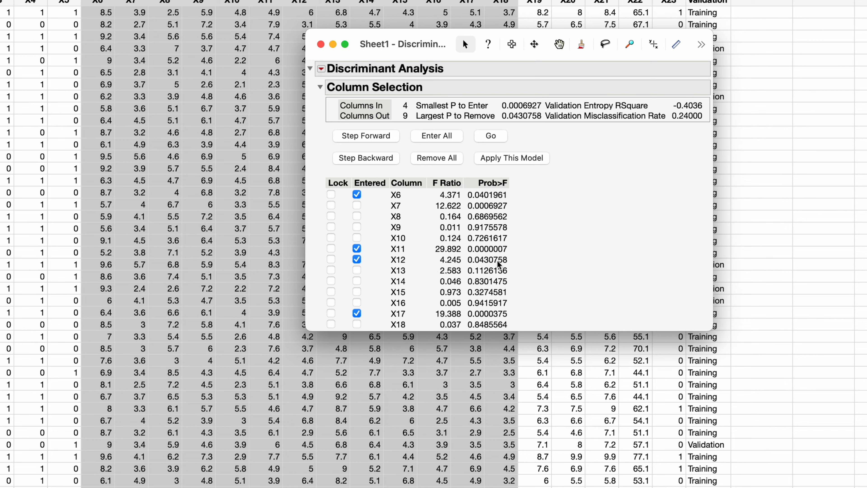
pyautogui.click(378, 140)
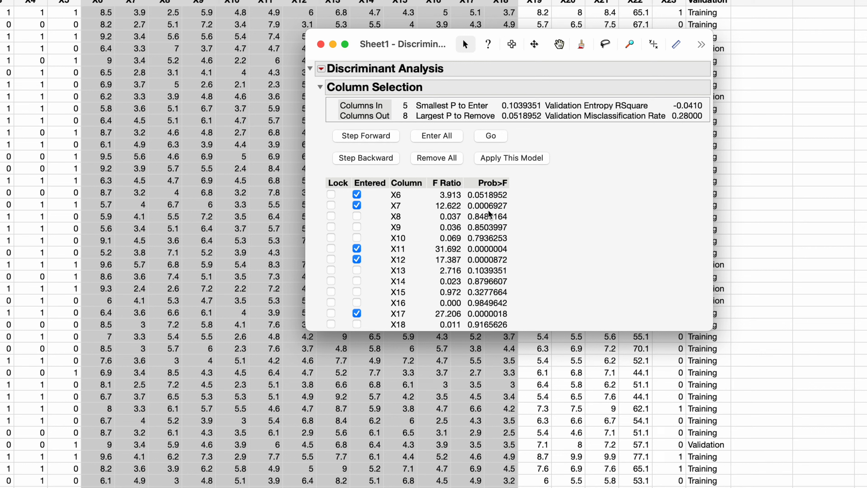
pyautogui.click(381, 136)
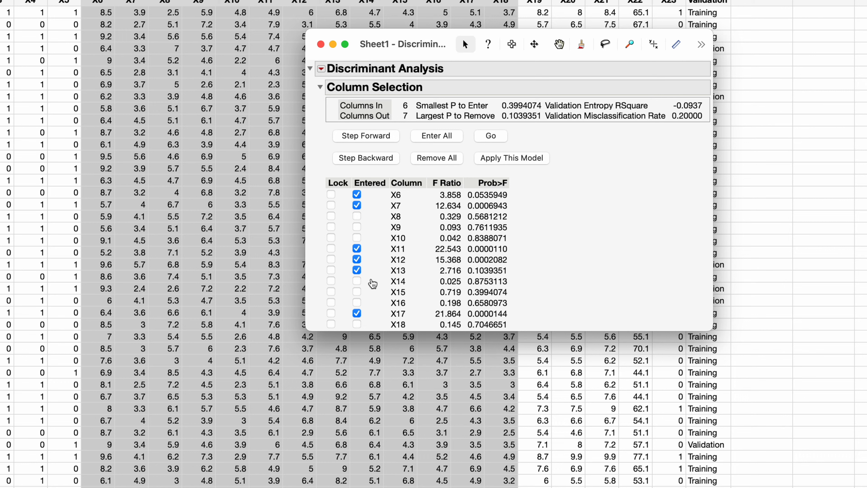
# Exclude X13, step backward to remove X6, and apply the model with X7, X11, X12 and X17
pyautogui.click(357, 271)
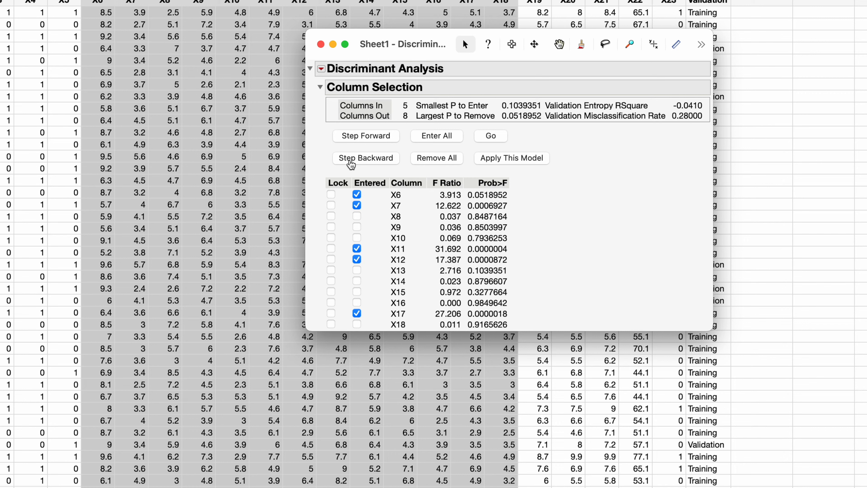
pyautogui.click(351, 165)
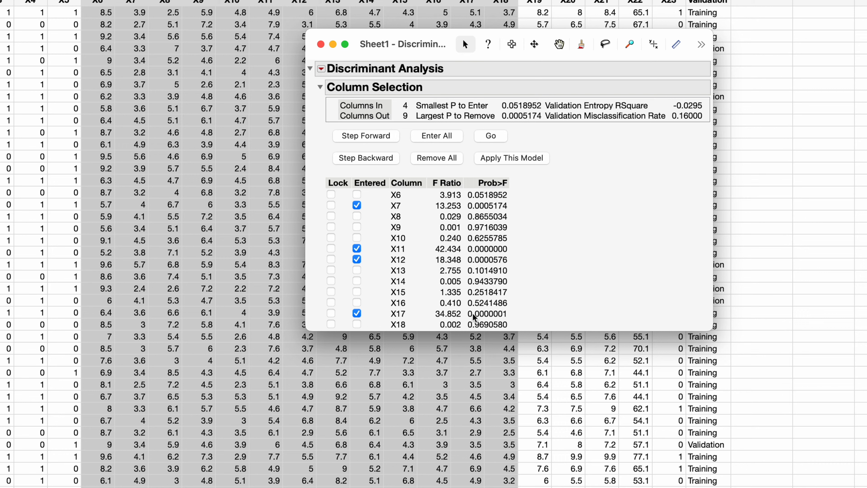
pyautogui.click(503, 161)
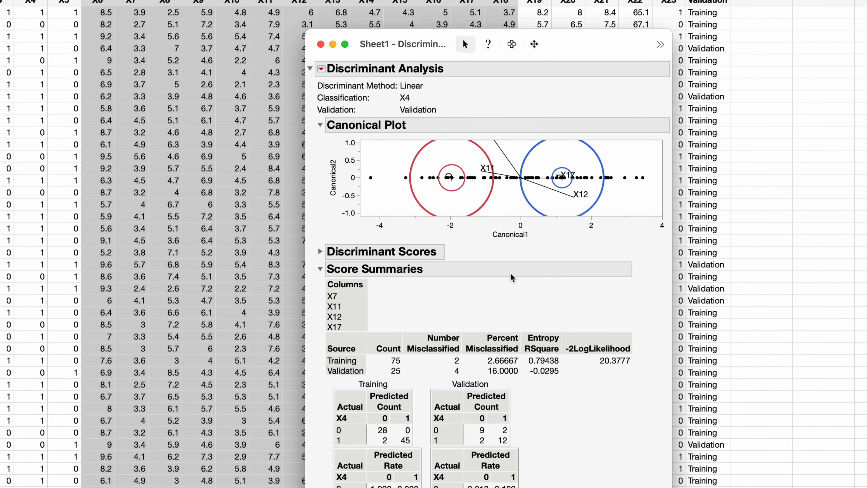
# Add the ROC curve to the discriminant analysis report for the model with X7, X11, X12 and X17
pyautogui.moveTo(572, 49); pyautogui.dragTo(562, 18)
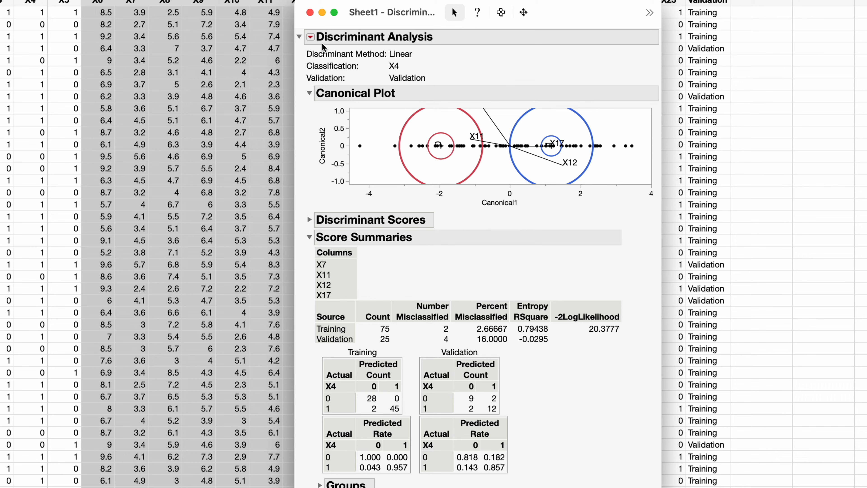
pyautogui.click(311, 38)
pyautogui.moveTo(422, 89)
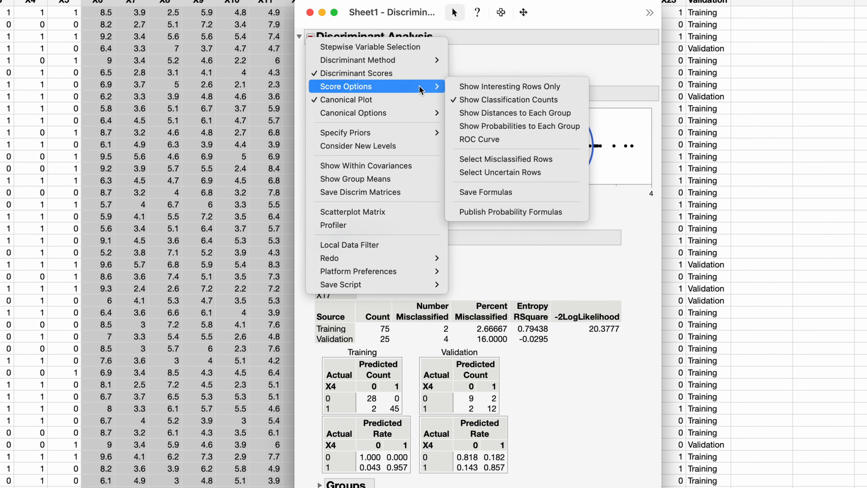
pyautogui.click(488, 138)
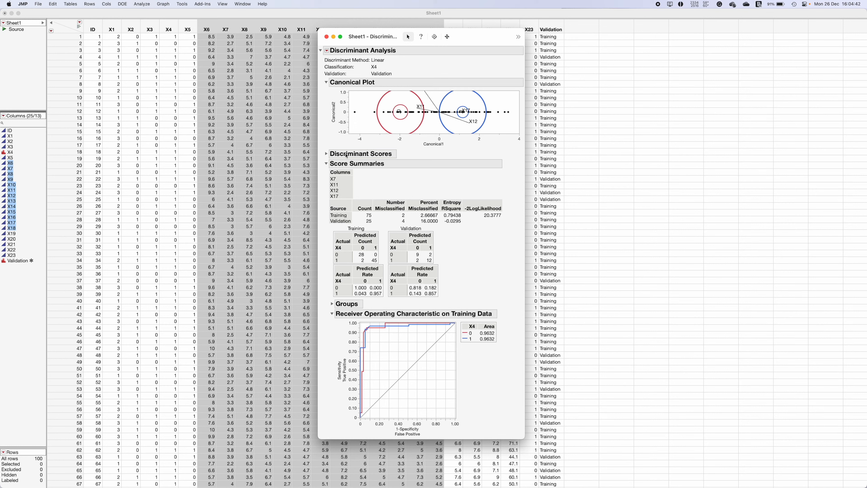
# Show the canonical details beneath the canonical plot in the discriminant report
pyautogui.click(326, 51)
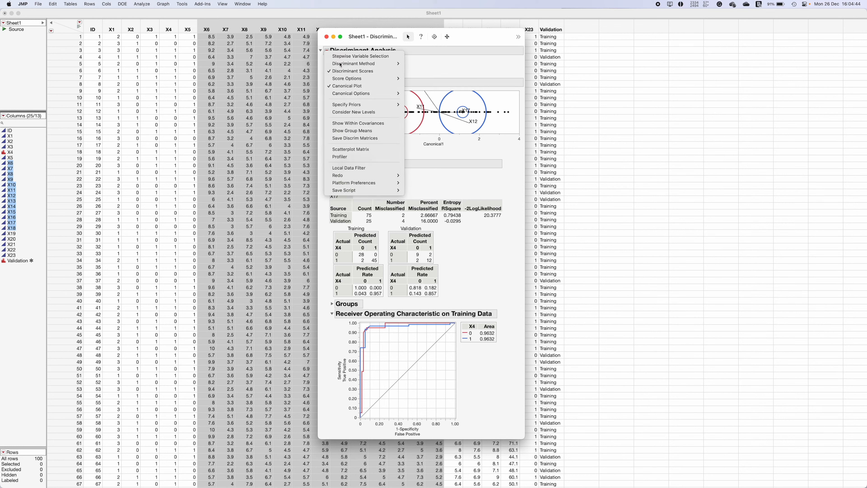
pyautogui.moveTo(392, 95)
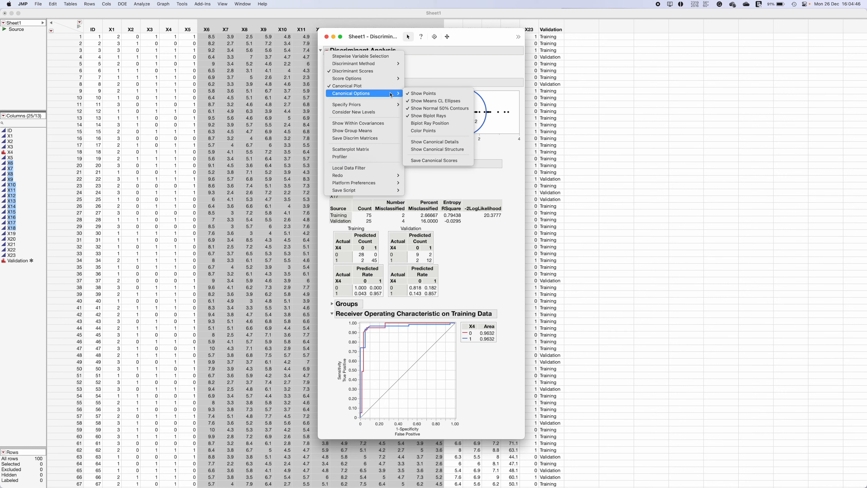
pyautogui.click(448, 142)
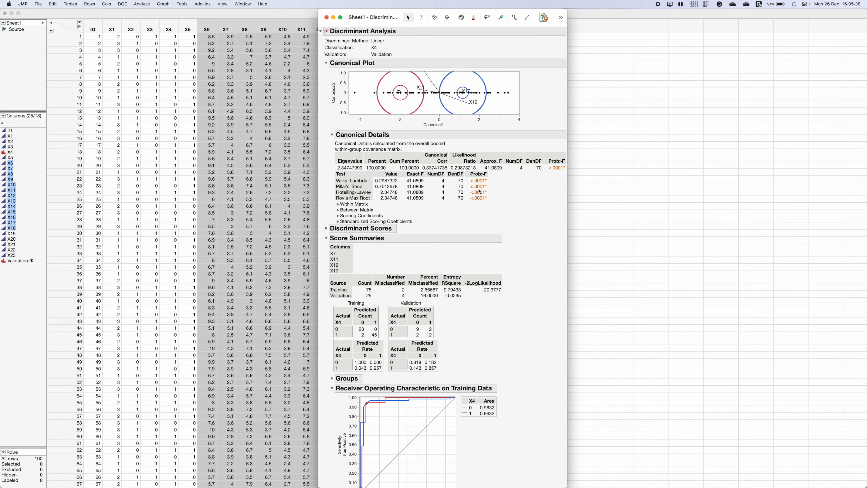
# Show the canonical structure and expand its total structure, between structure and class means on canonical variables tables
pyautogui.click(327, 31)
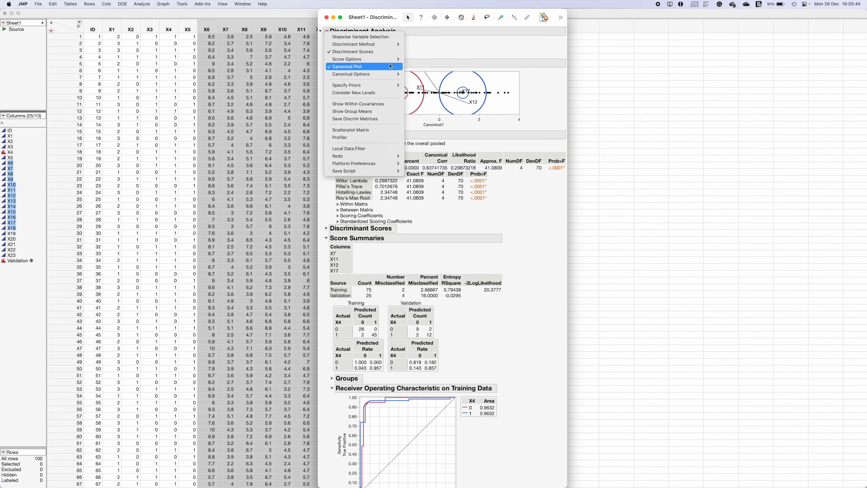
pyautogui.moveTo(394, 74)
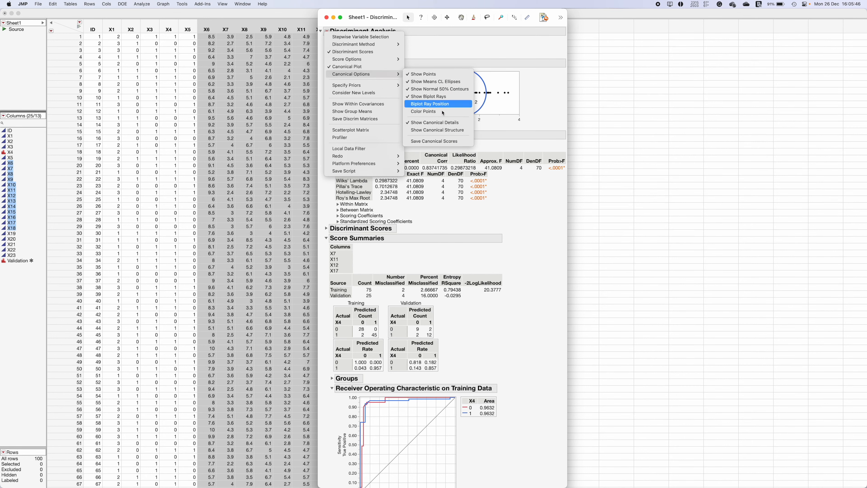
pyautogui.click(437, 130)
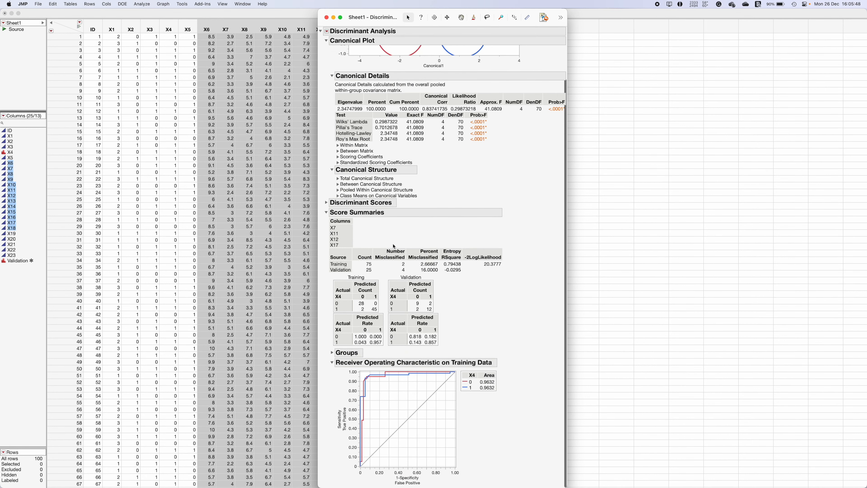
pyautogui.click(338, 178)
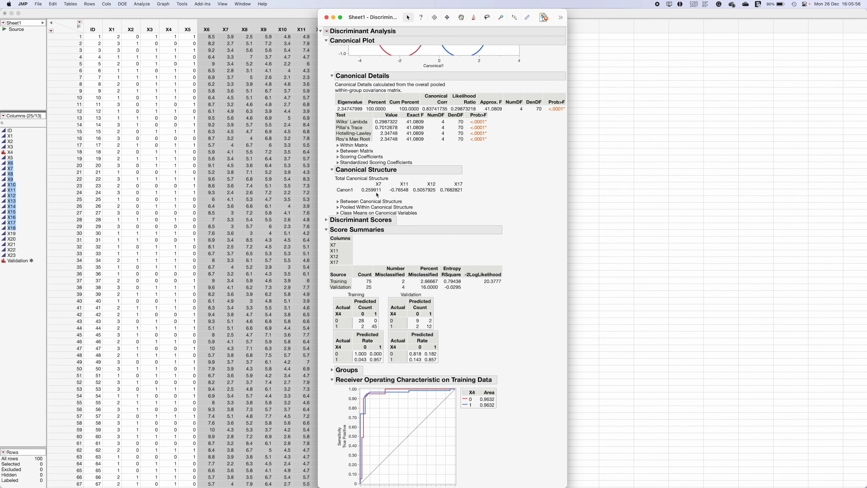
pyautogui.scroll(5, 467, 196)
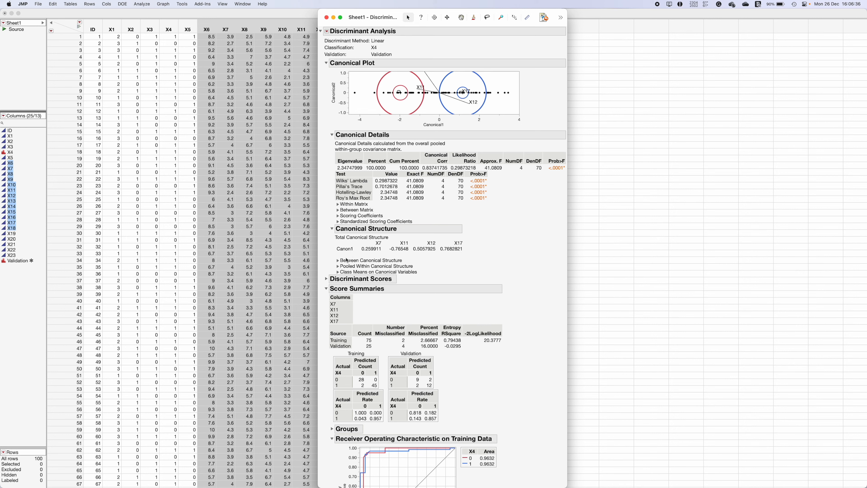
pyautogui.click(337, 261)
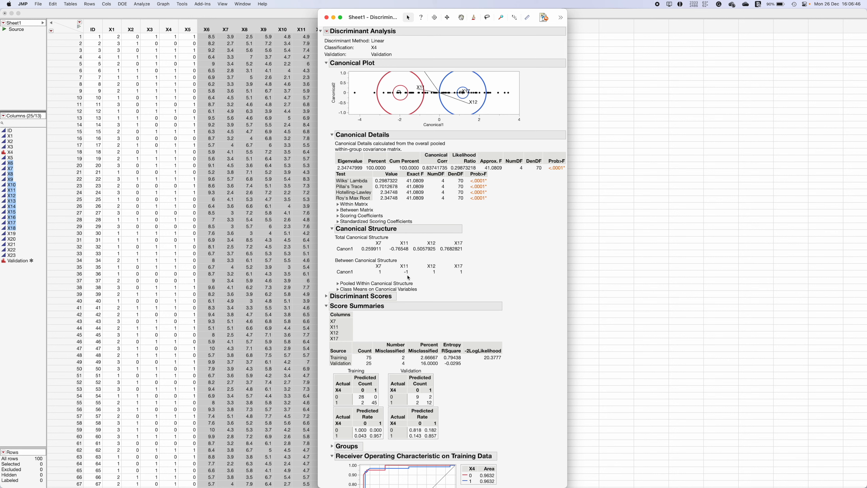
pyautogui.click(338, 289)
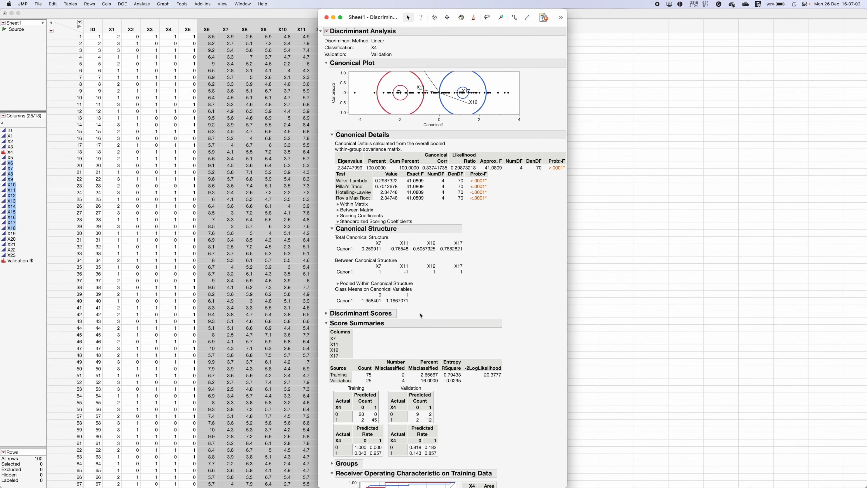
# Open the discriminant scores of the refined model to examine the individual row classifications
pyautogui.scroll(-3, 420, 314)
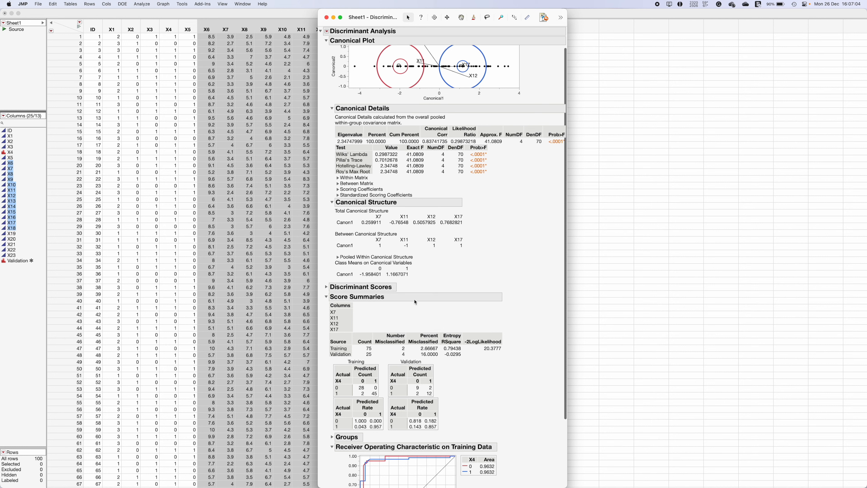
pyautogui.scroll(-8, 413, 293)
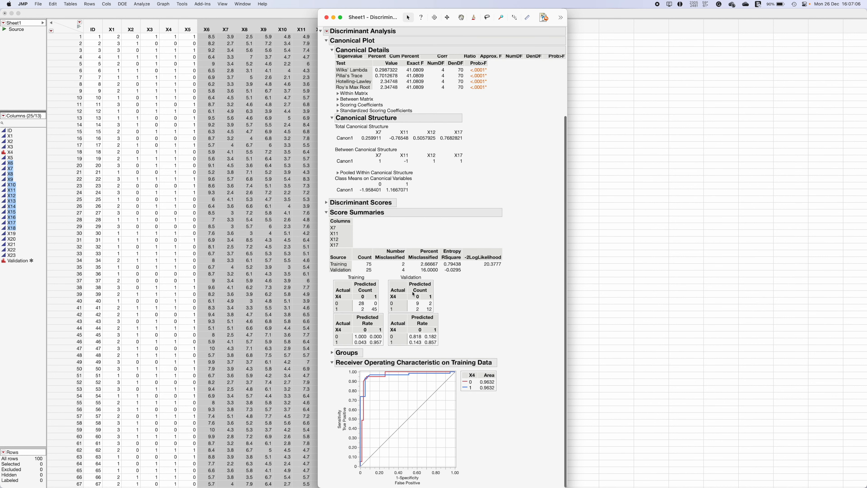
pyautogui.click(331, 204)
pyautogui.click(328, 202)
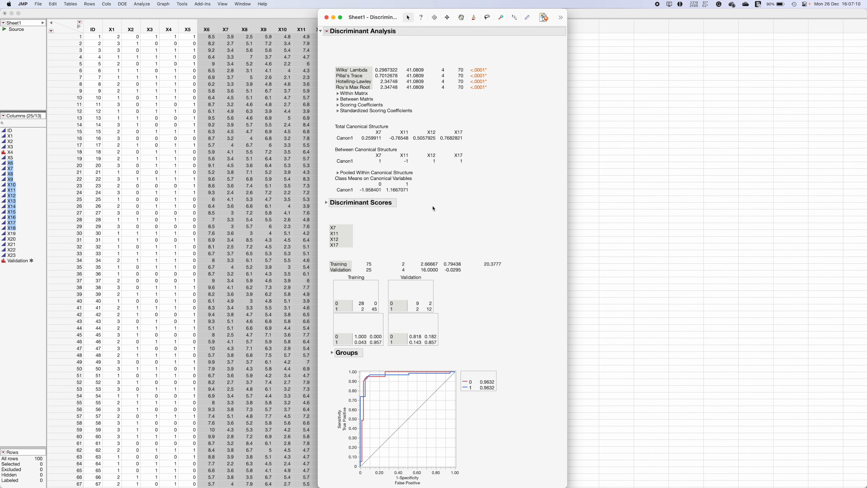